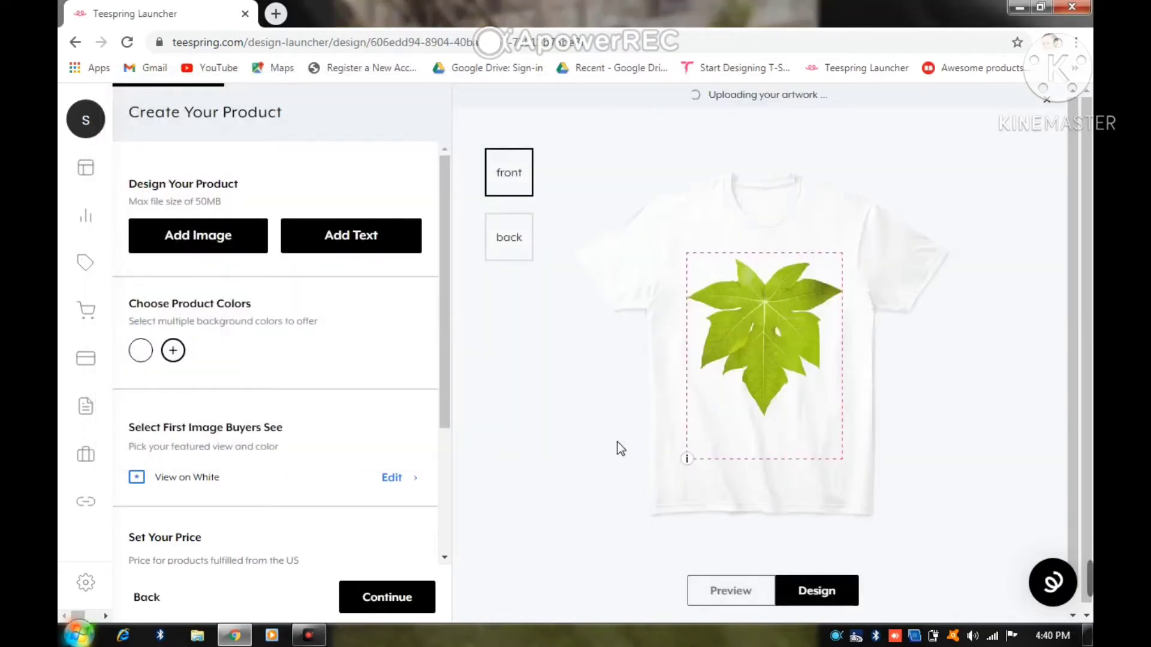
- Shrink the leaf artwork to about 8.04" x 8.62" and center it horizontally near the top of the shirt's print area
{"action": "left_click", "coordinate": [759, 339]}
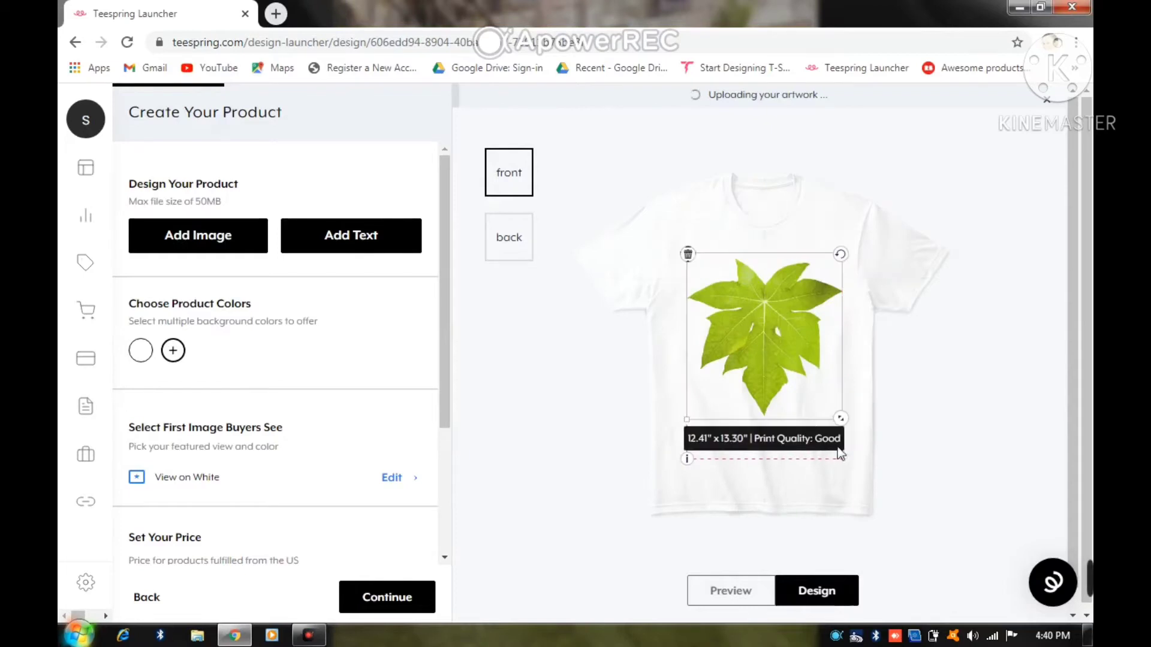
{"action": "left_click_drag", "start_coordinate": [841, 417], "coordinate": [802, 378]}
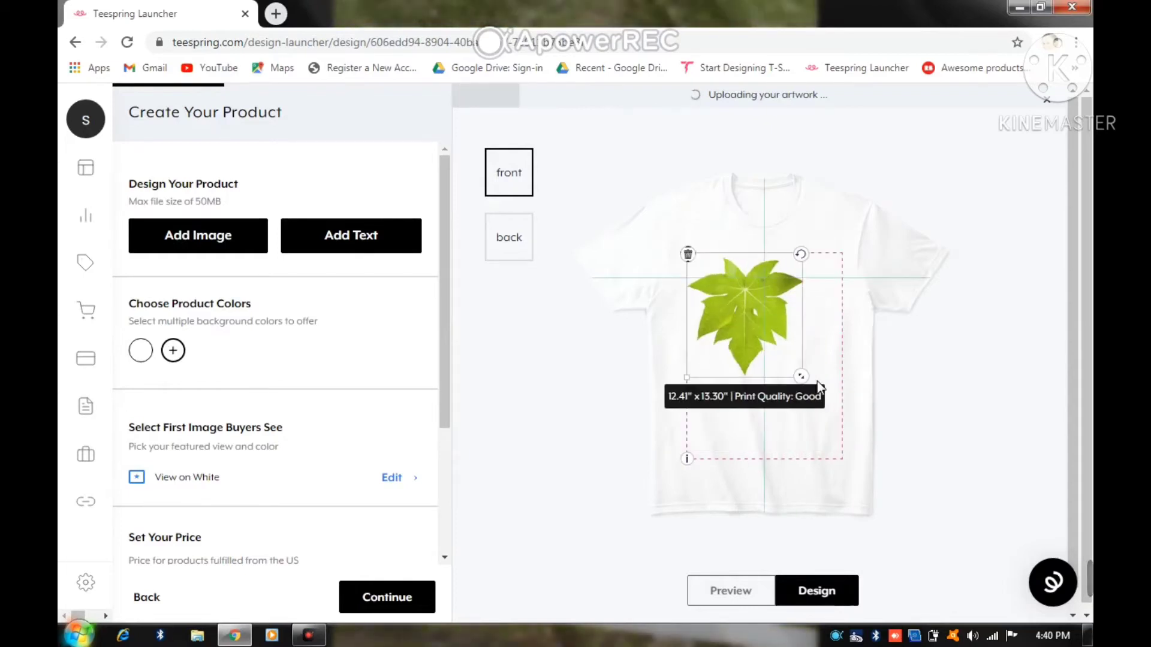
{"action": "left_click_drag", "start_coordinate": [749, 308], "coordinate": [766, 303]}
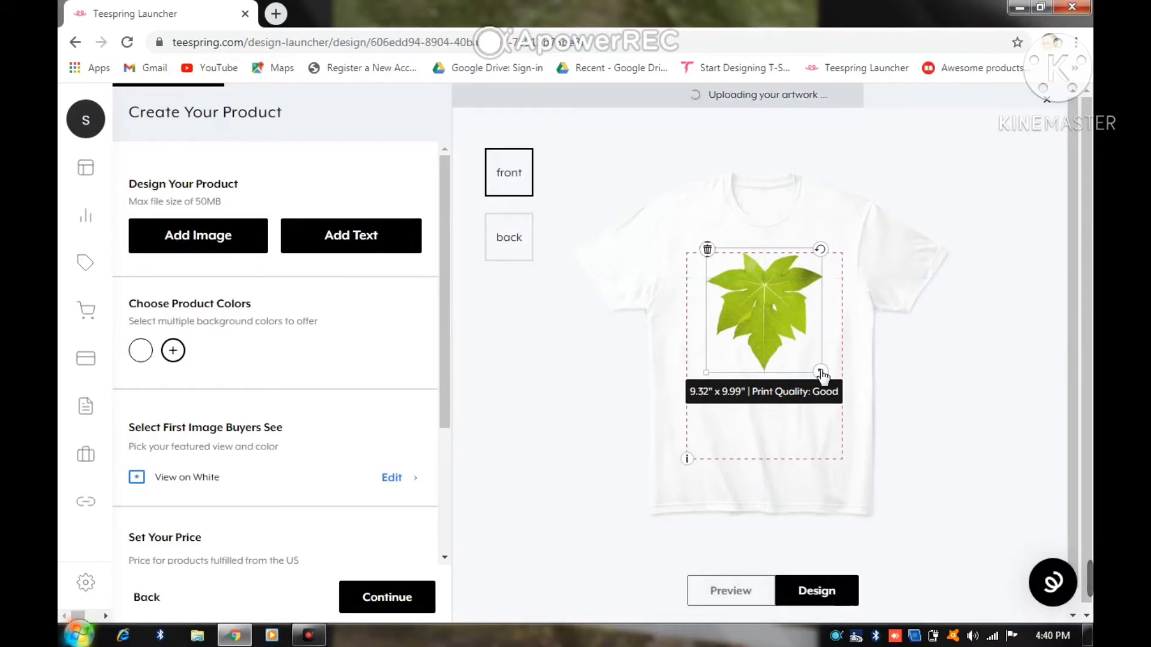
{"action": "left_click_drag", "start_coordinate": [820, 371], "coordinate": [804, 354]}
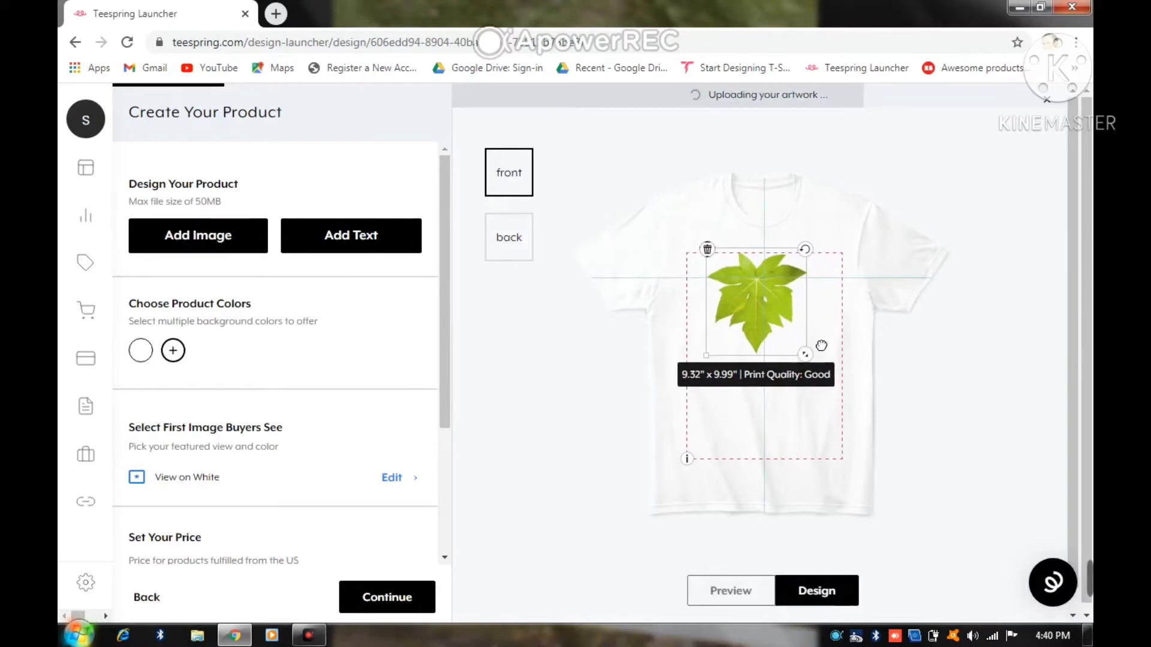
{"action": "left_click_drag", "start_coordinate": [739, 293], "coordinate": [760, 307]}
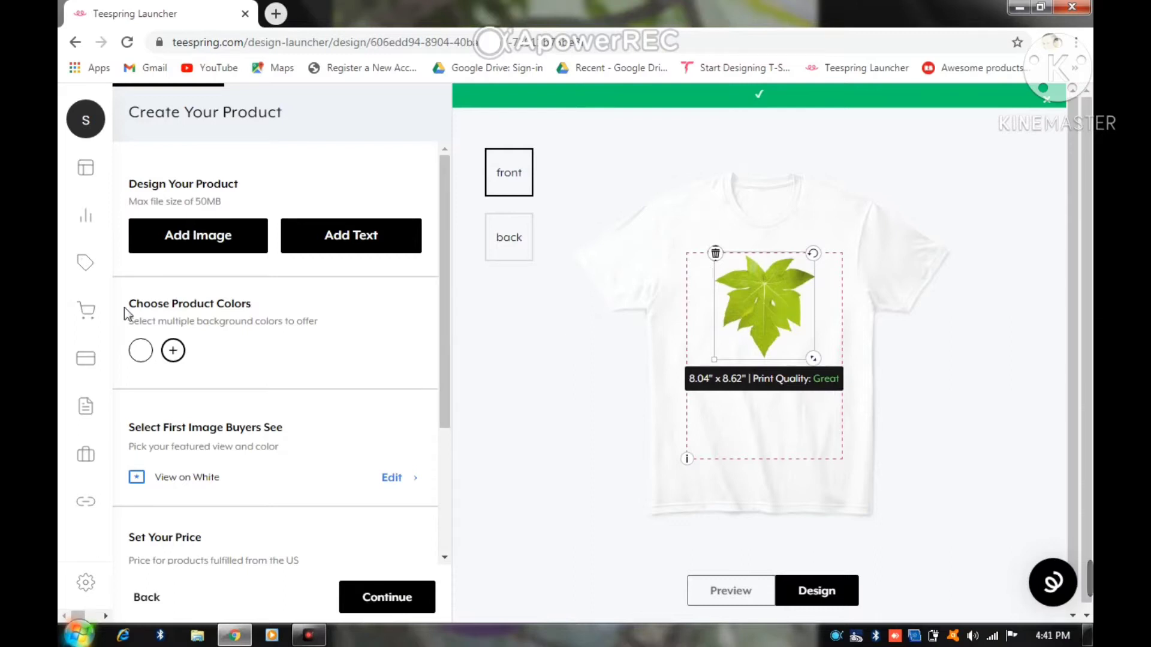
- Add red, black, yellow and navy to the shirt's offered background colors, previewing the design along the way
{"action": "left_click", "coordinate": [173, 351]}
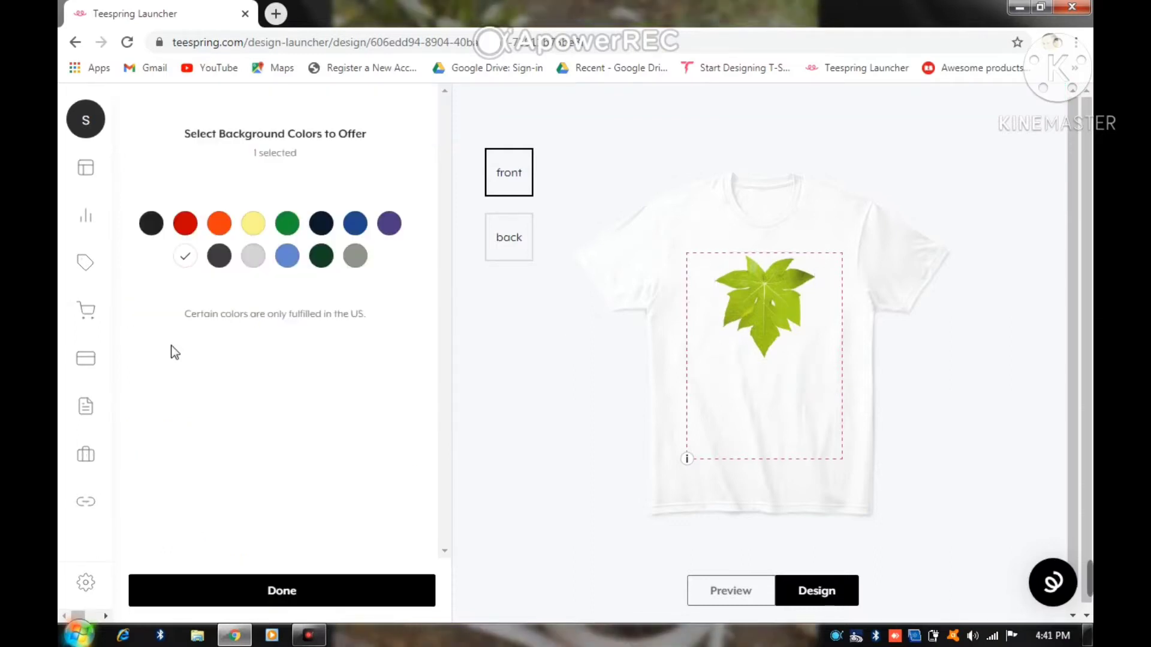
{"action": "left_click", "coordinate": [185, 226]}
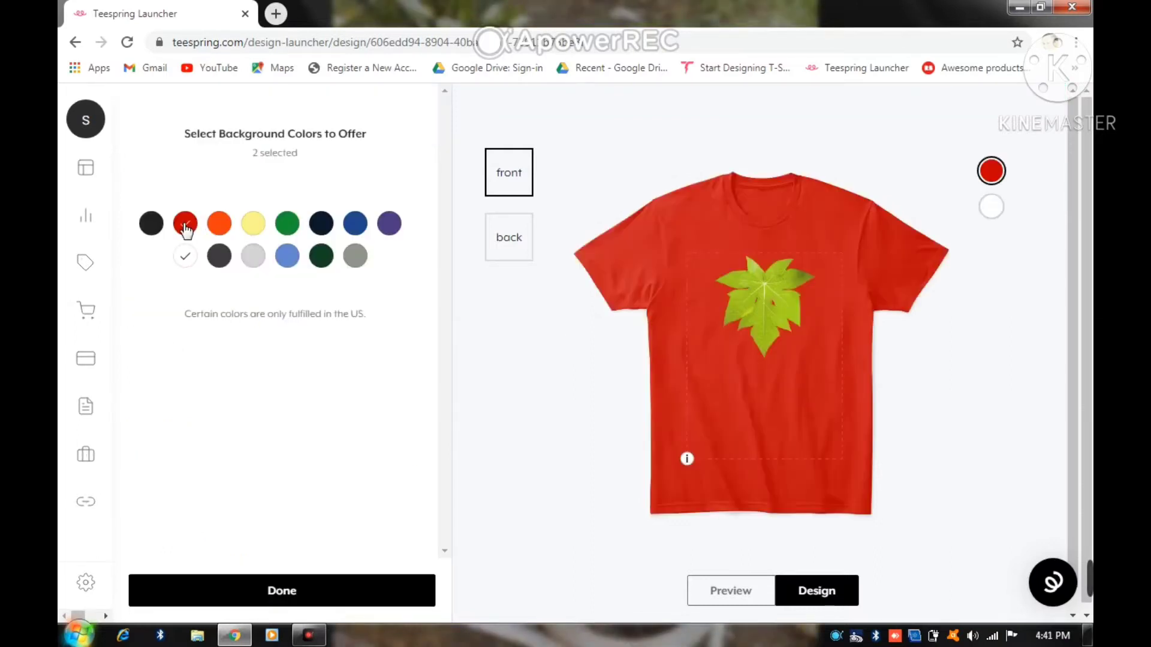
{"action": "left_click", "coordinate": [729, 596]}
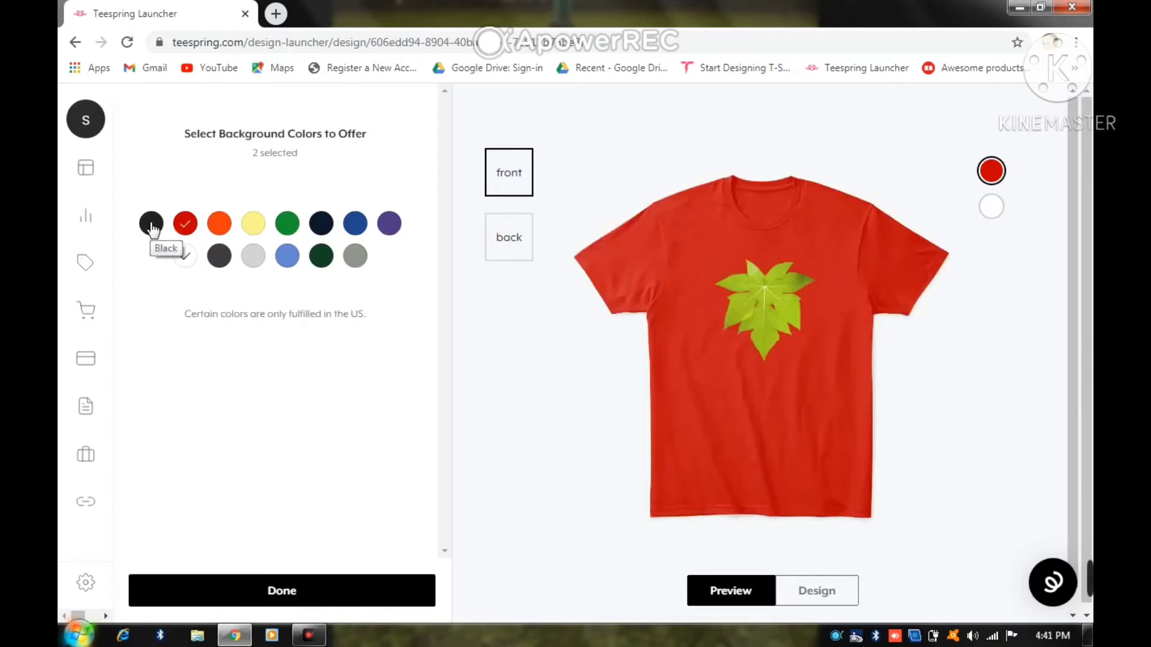
{"action": "left_click", "coordinate": [151, 225]}
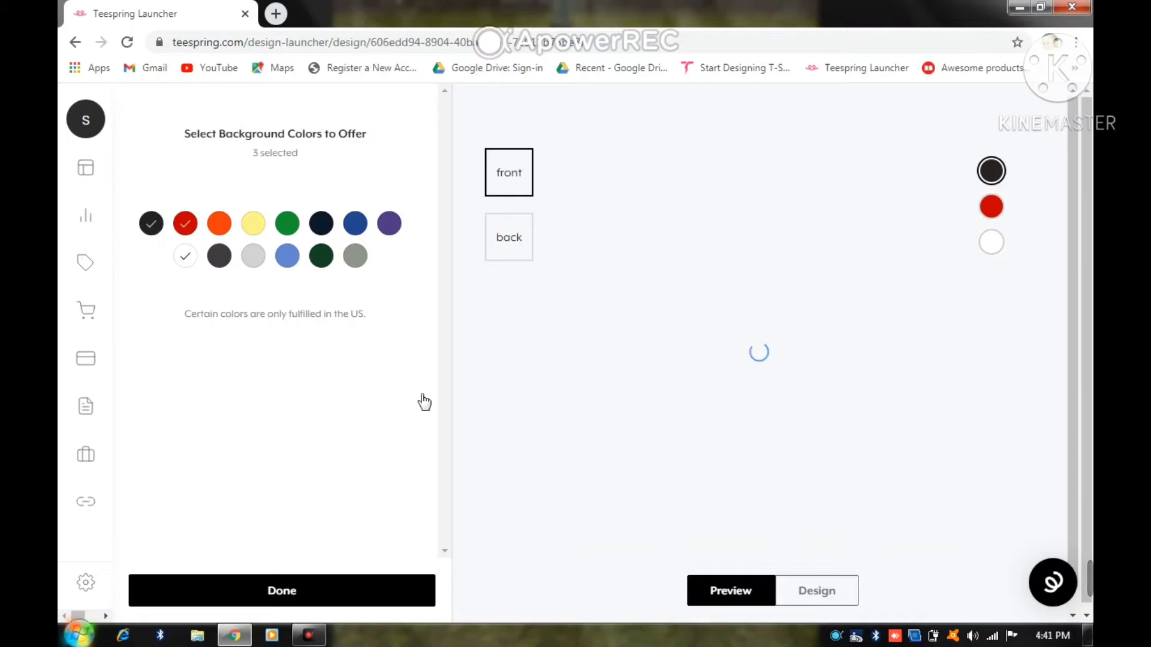
{"action": "left_click", "coordinate": [815, 593]}
{"action": "left_click", "coordinate": [253, 224]}
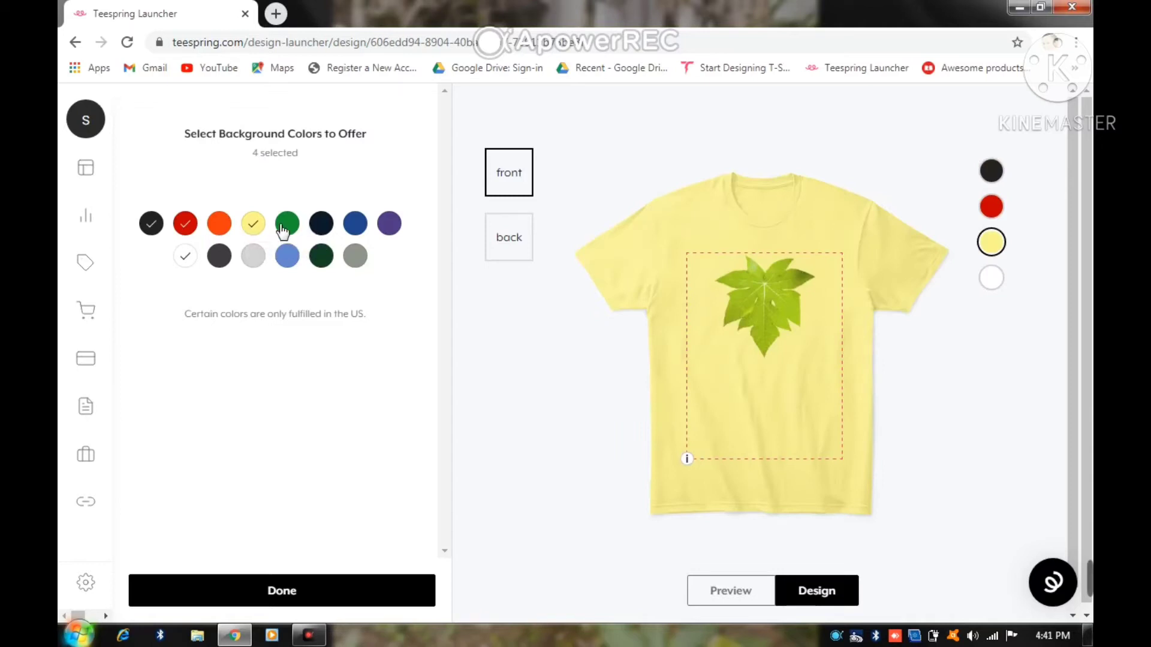
{"action": "left_click", "coordinate": [320, 227]}
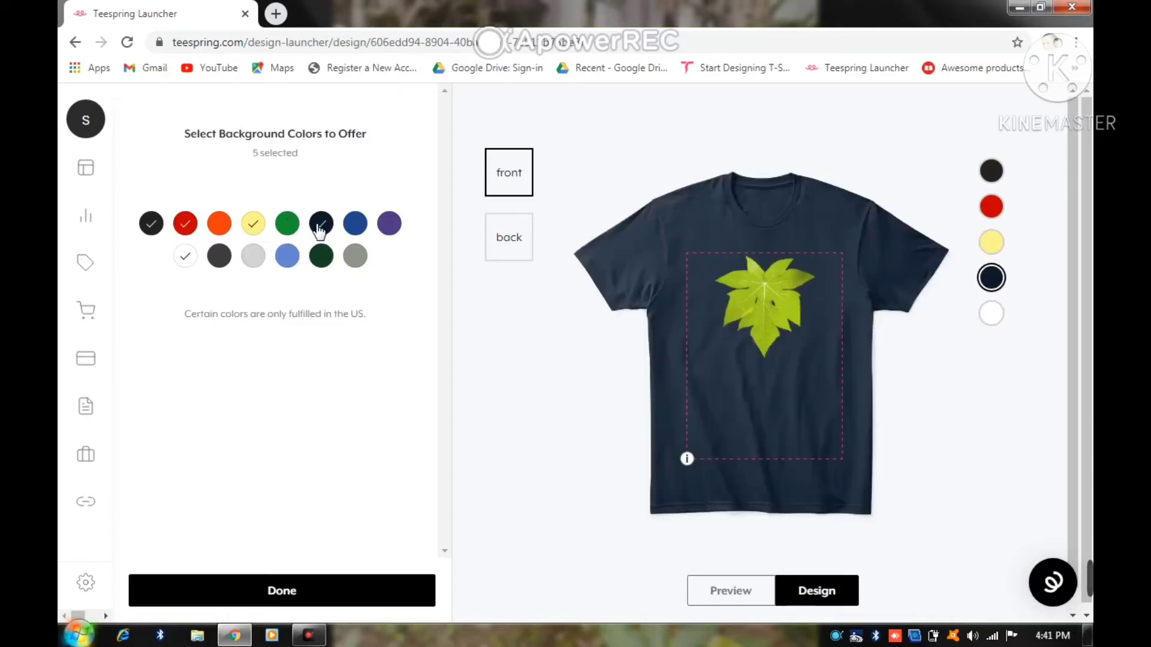
- Try blue as a shirt color, remove it, and add purple to the offered background colors
{"action": "left_click", "coordinate": [356, 228]}
{"action": "left_click", "coordinate": [356, 228]}
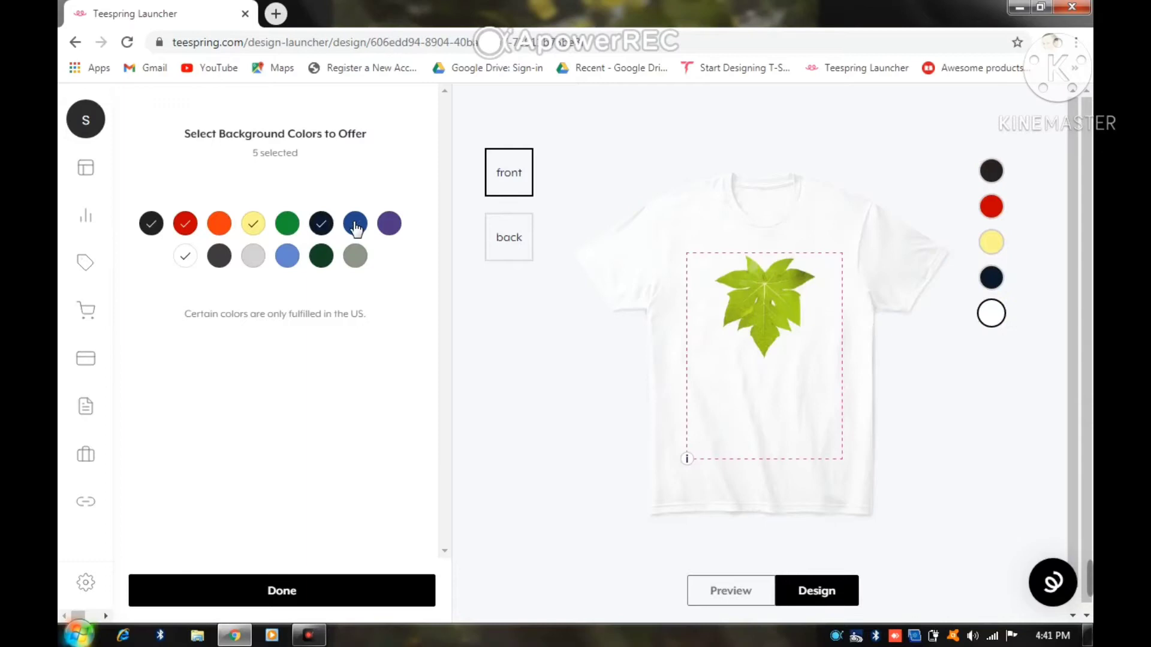
{"action": "left_click", "coordinate": [387, 226]}
{"action": "left_click", "coordinate": [388, 226]}
{"action": "left_click", "coordinate": [388, 226]}
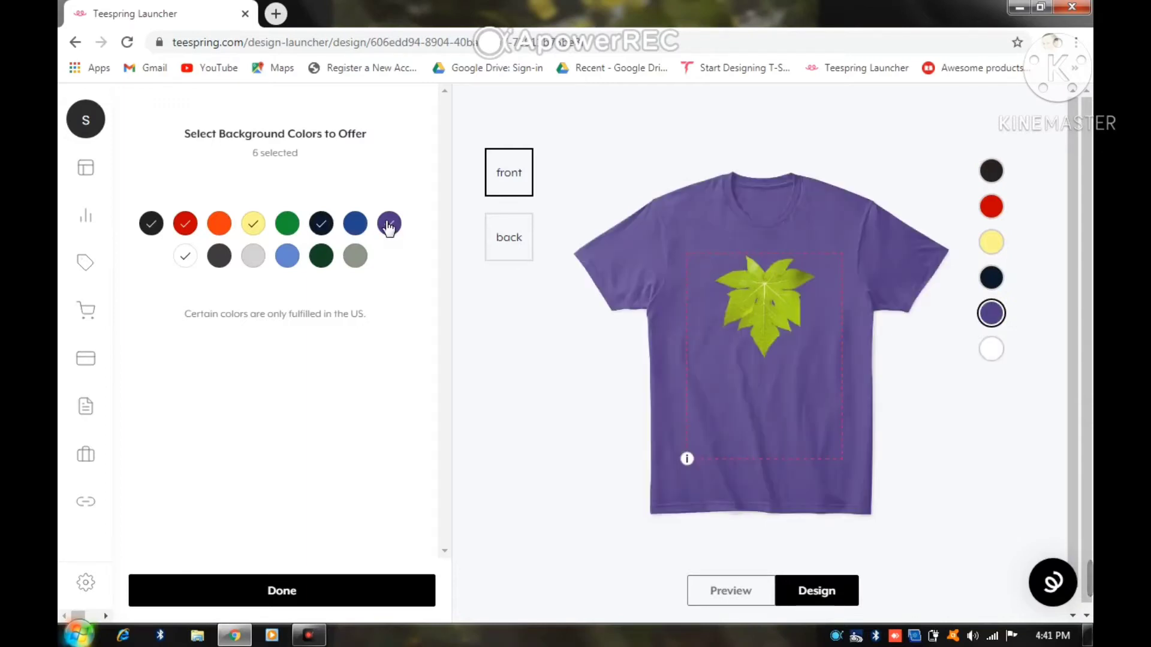
- Add dark green and heathered charcoal to the offered colors, trying and removing grey, light blue and light grey, and finish the color selection
{"action": "left_click", "coordinate": [352, 264]}
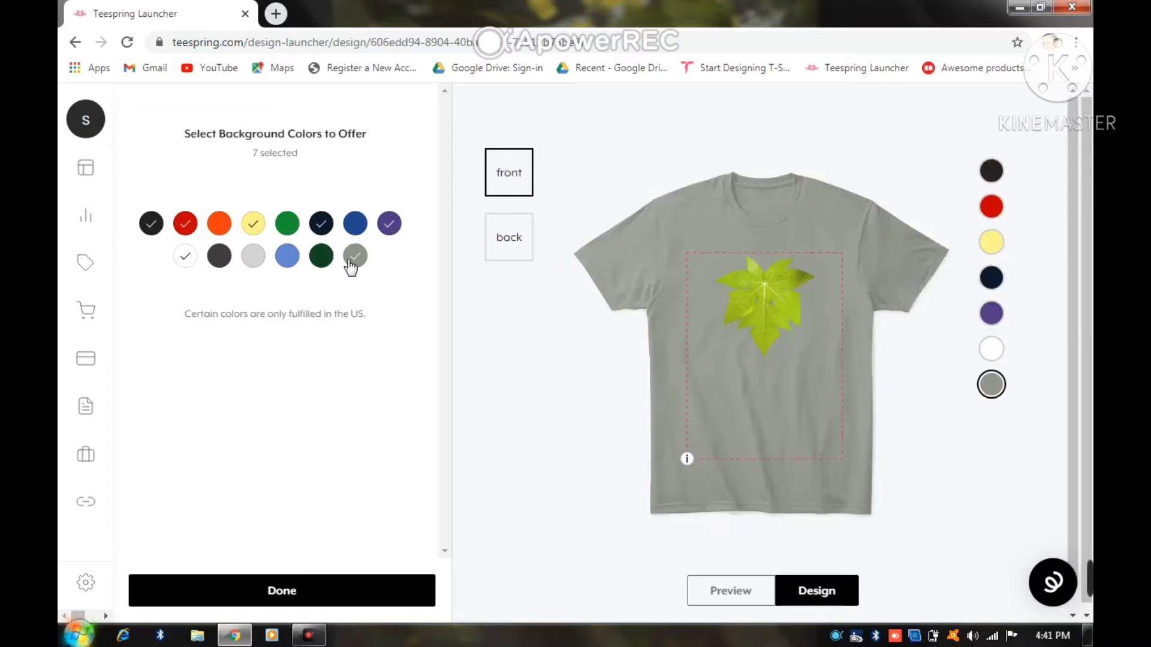
{"action": "left_click", "coordinate": [351, 263]}
{"action": "left_click", "coordinate": [320, 264]}
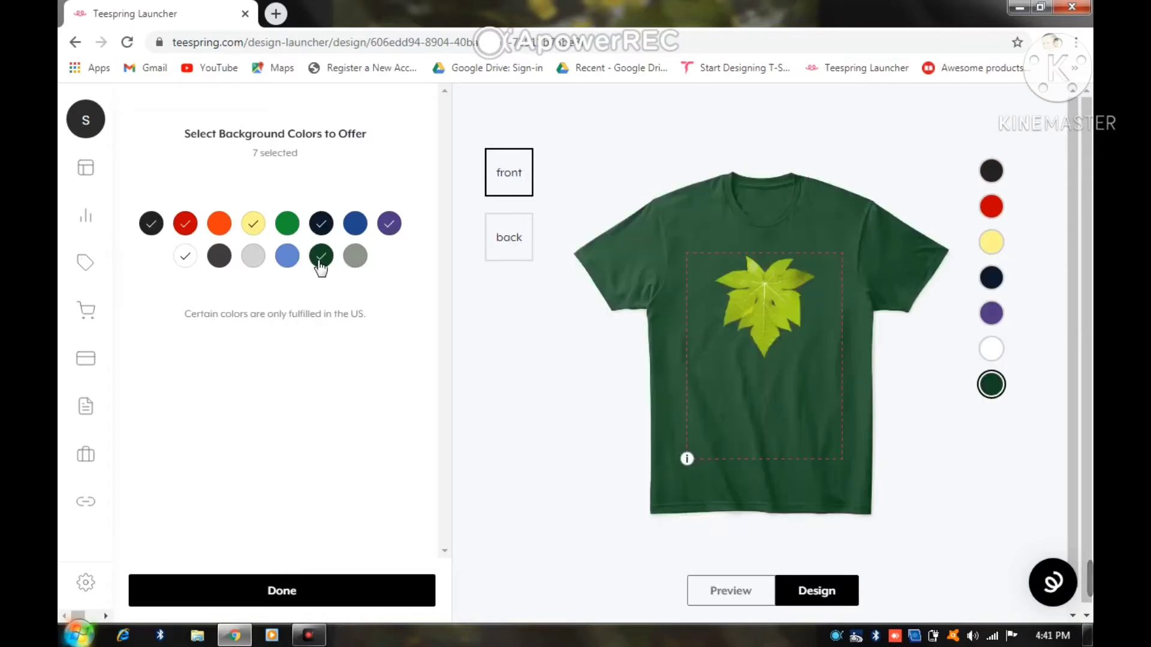
{"action": "left_click", "coordinate": [289, 261]}
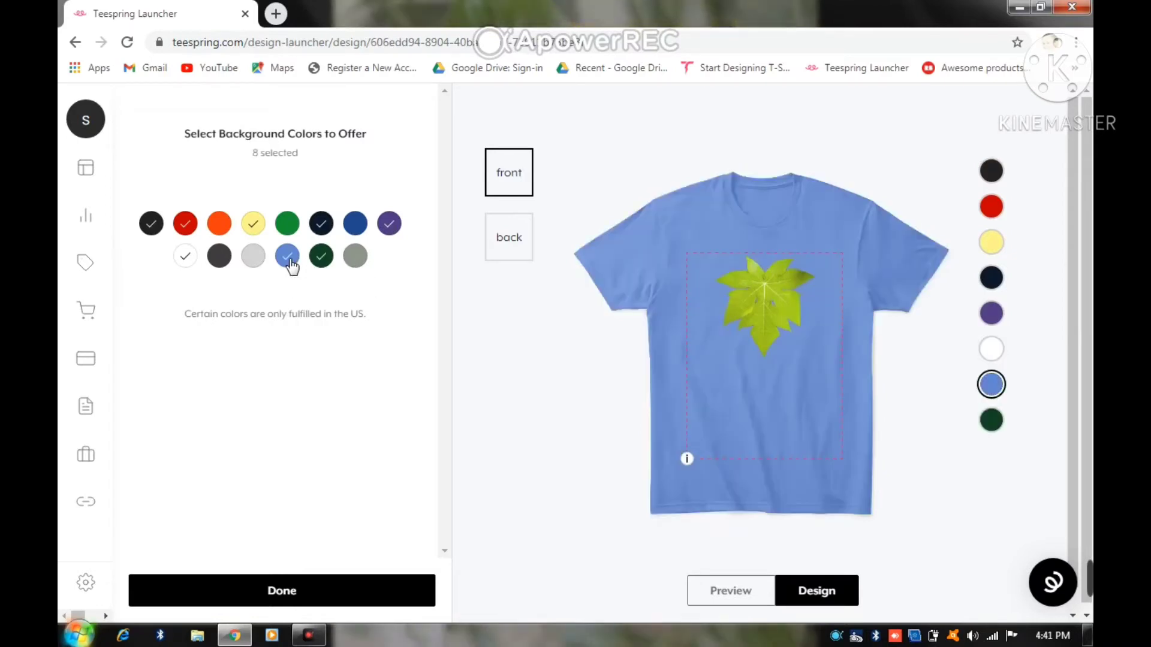
{"action": "left_click", "coordinate": [290, 264]}
{"action": "left_click", "coordinate": [252, 259]}
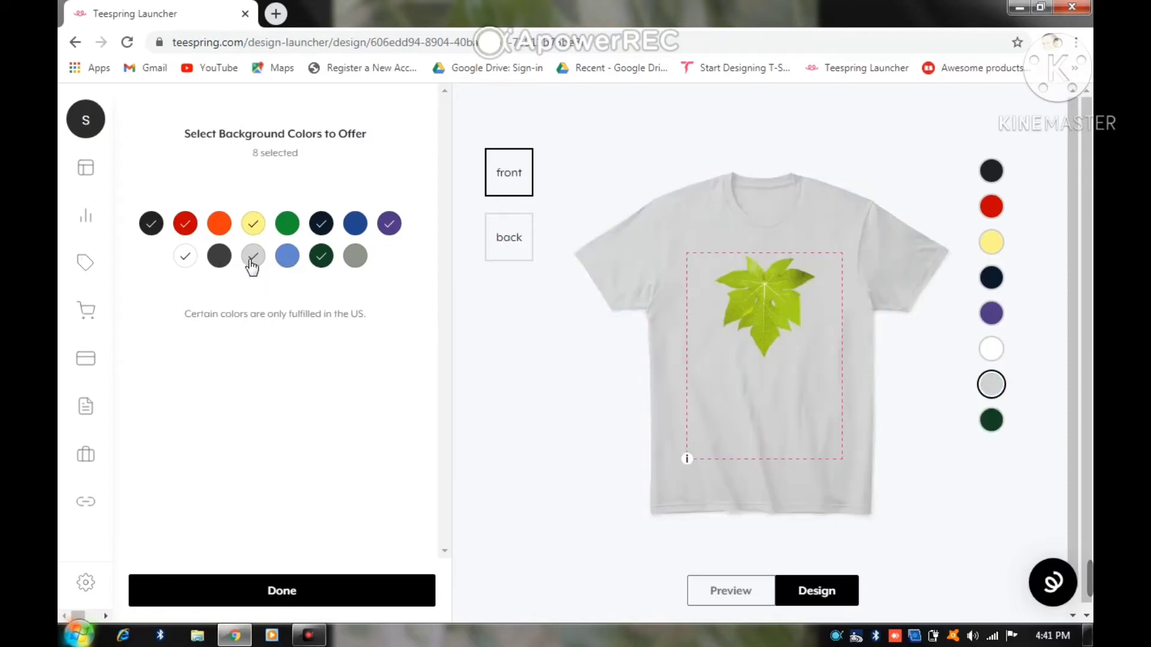
{"action": "left_click", "coordinate": [253, 266]}
{"action": "left_click", "coordinate": [220, 264]}
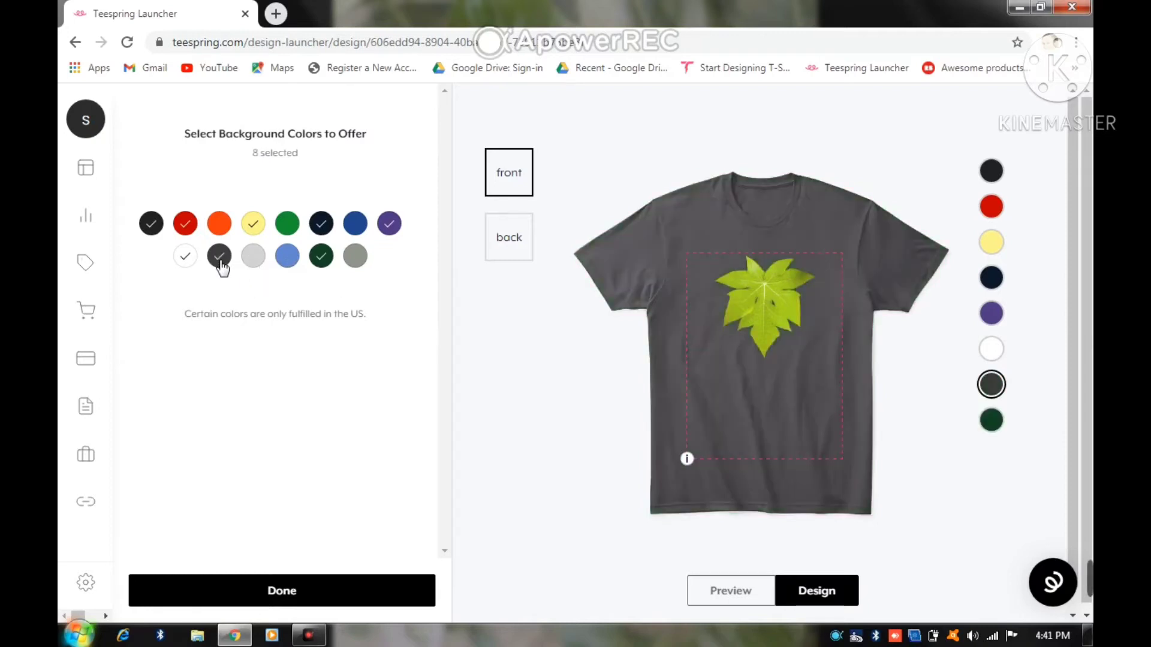
{"action": "left_click", "coordinate": [293, 593]}
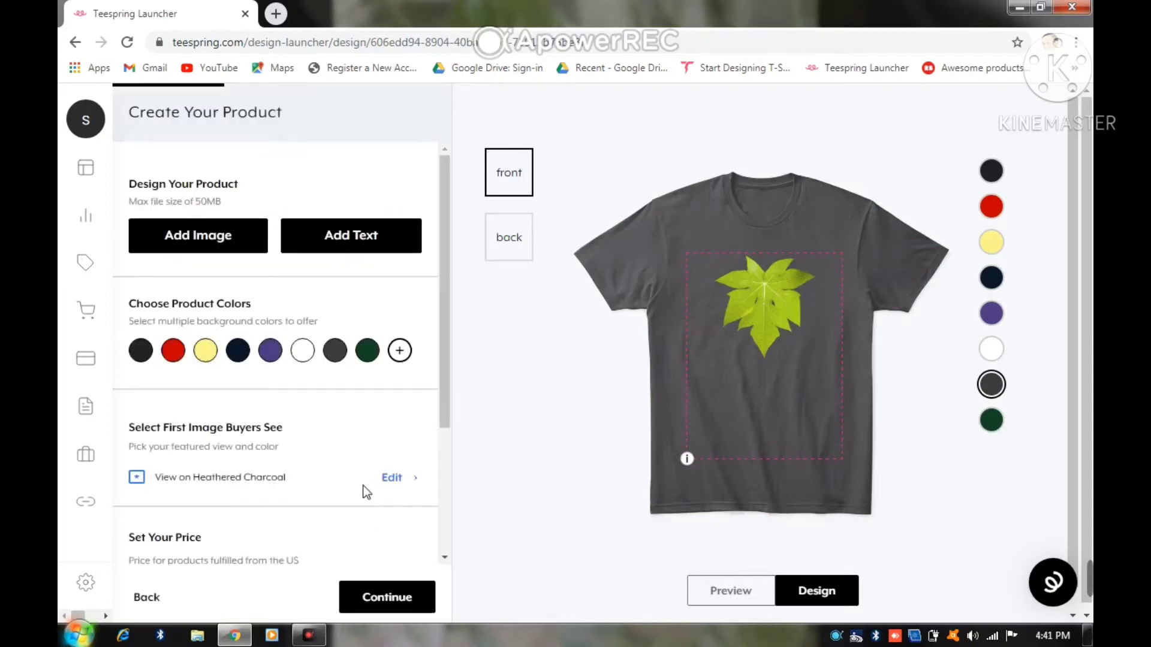
- Set the selling price to $18.99 for US-fulfilled products and €18.99 for EU-fulfilled products
{"action": "left_click_drag", "start_coordinate": [442, 312], "coordinate": [443, 409]}
{"action": "scroll", "coordinate": [271, 403], "scroll_direction": "down", "scroll_amount": 1}
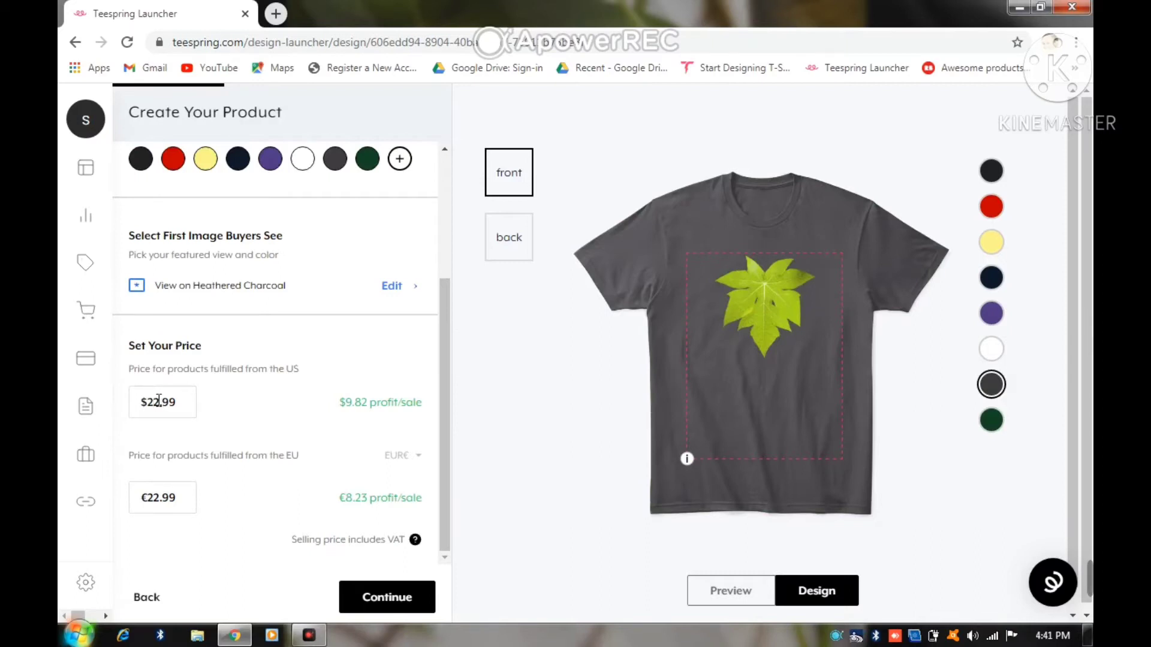
{"action": "key", "text": "BackSpace"}
{"action": "key", "text": "BackSpace"}
{"action": "type", "text": "18"}
{"action": "left_click", "coordinate": [160, 499]}
{"action": "key", "text": "BackSpace"}
{"action": "key", "text": "BackSpace"}
{"action": "type", "text": "18"}
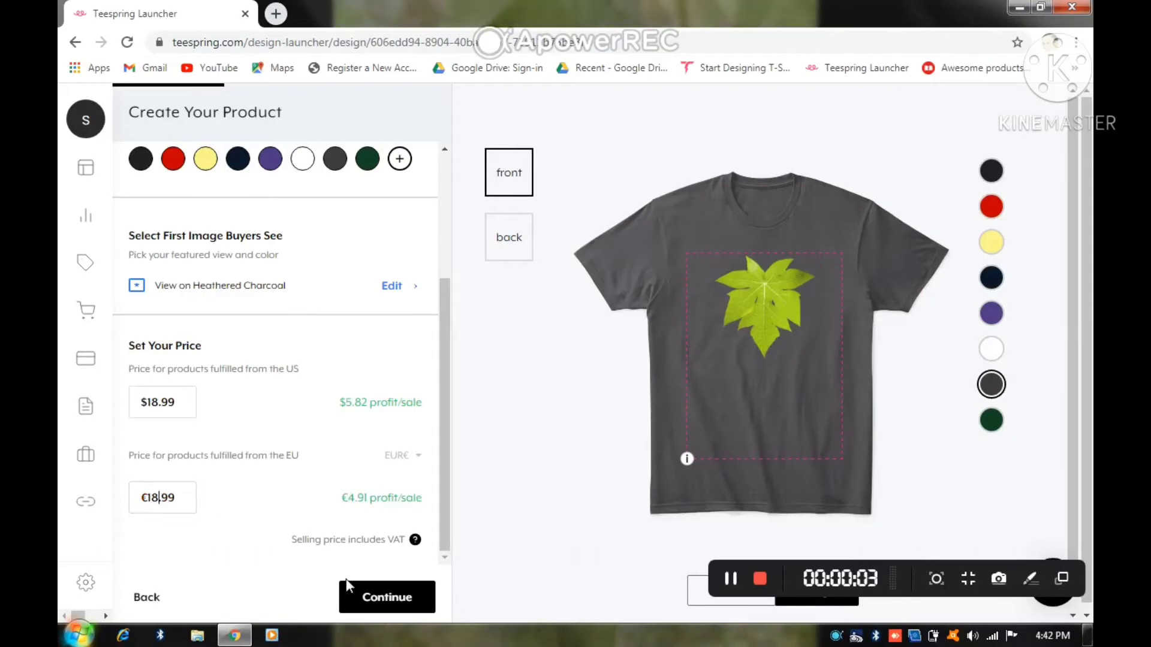
- Proceed to the listing details without adding any further products
{"action": "left_click", "coordinate": [387, 599]}
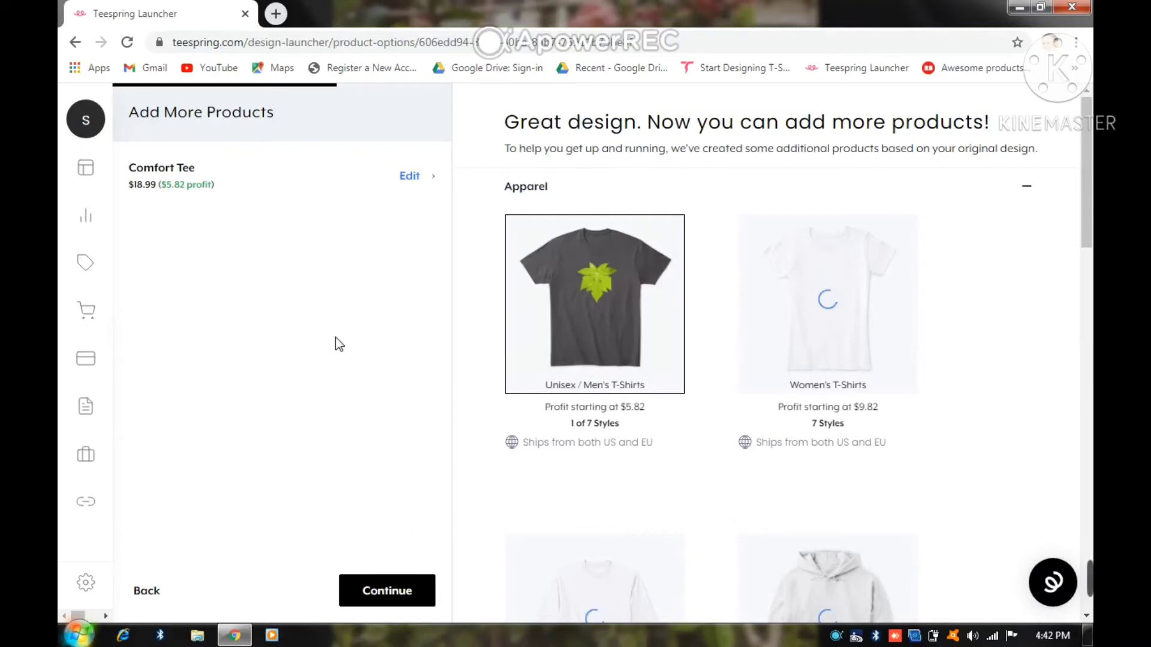
{"action": "left_click", "coordinate": [396, 586]}
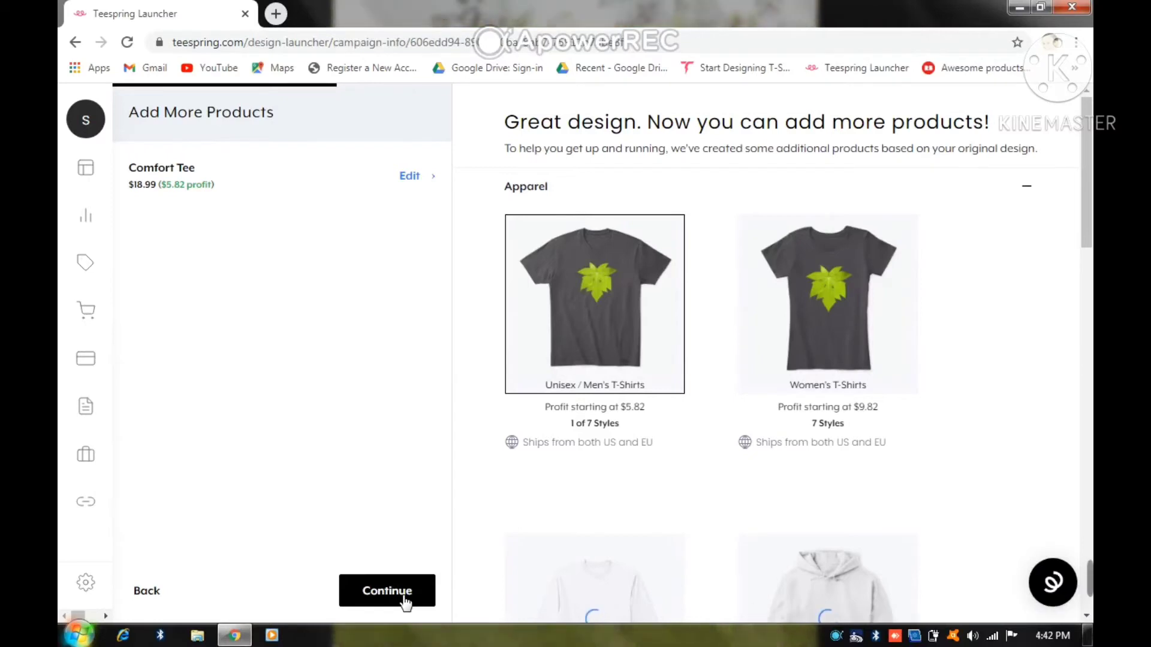
{"action": "left_click", "coordinate": [400, 598]}
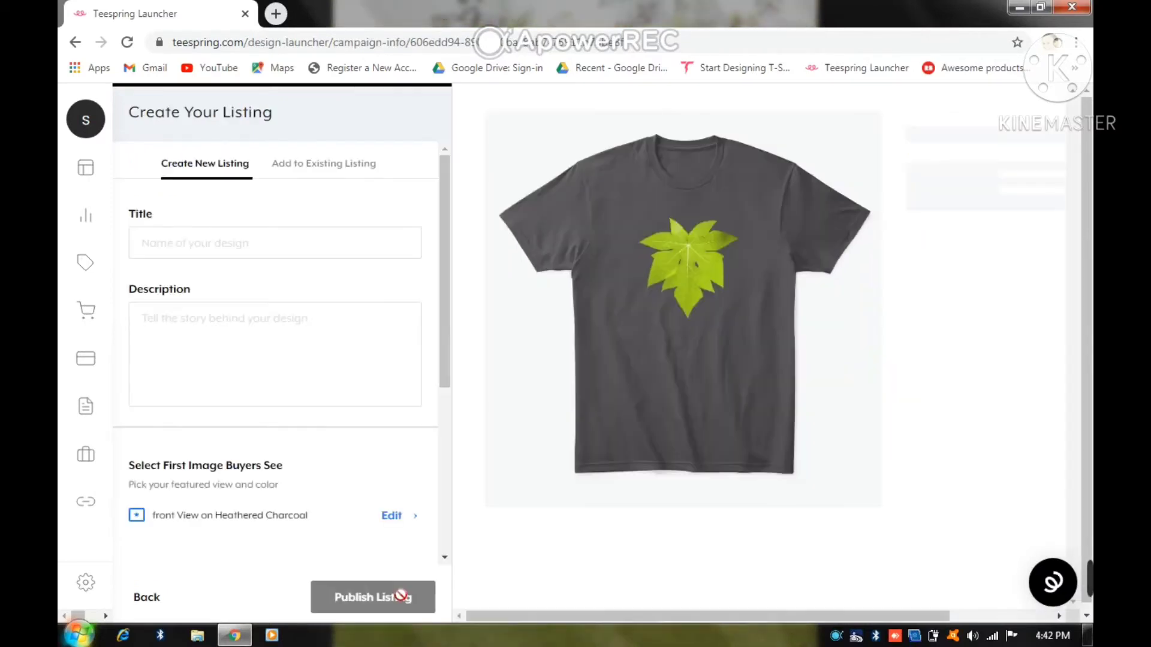
- Enter "papaya leaf ever green" as the title of the new listing
{"action": "left_click", "coordinate": [150, 237]}
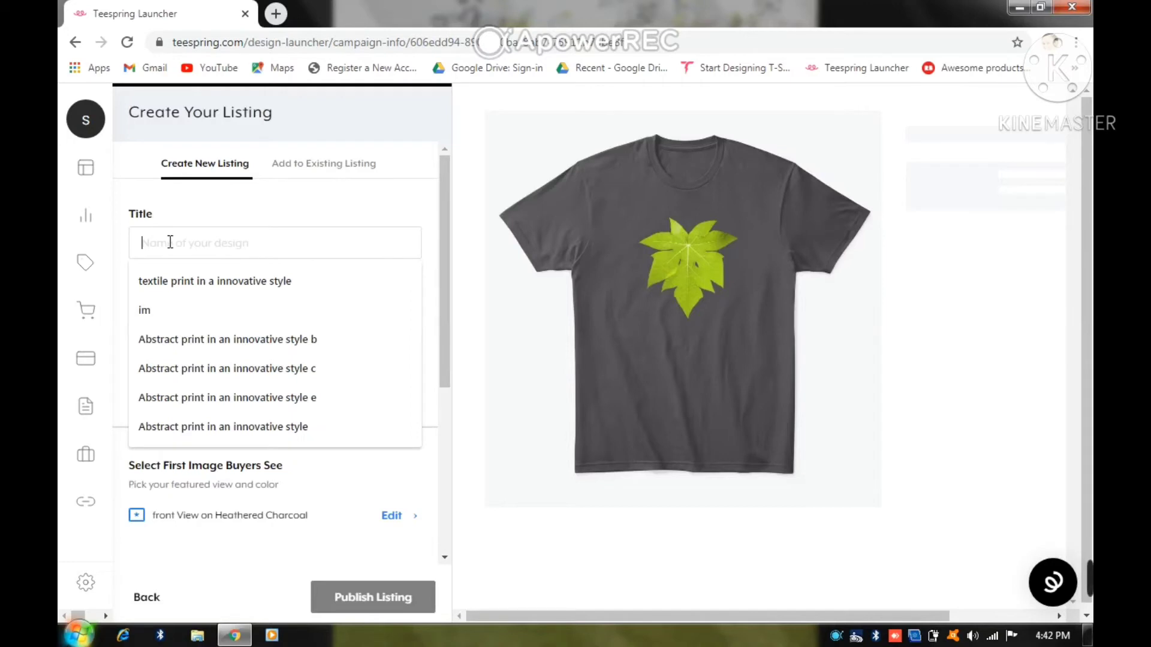
{"action": "type", "text": "pa"}
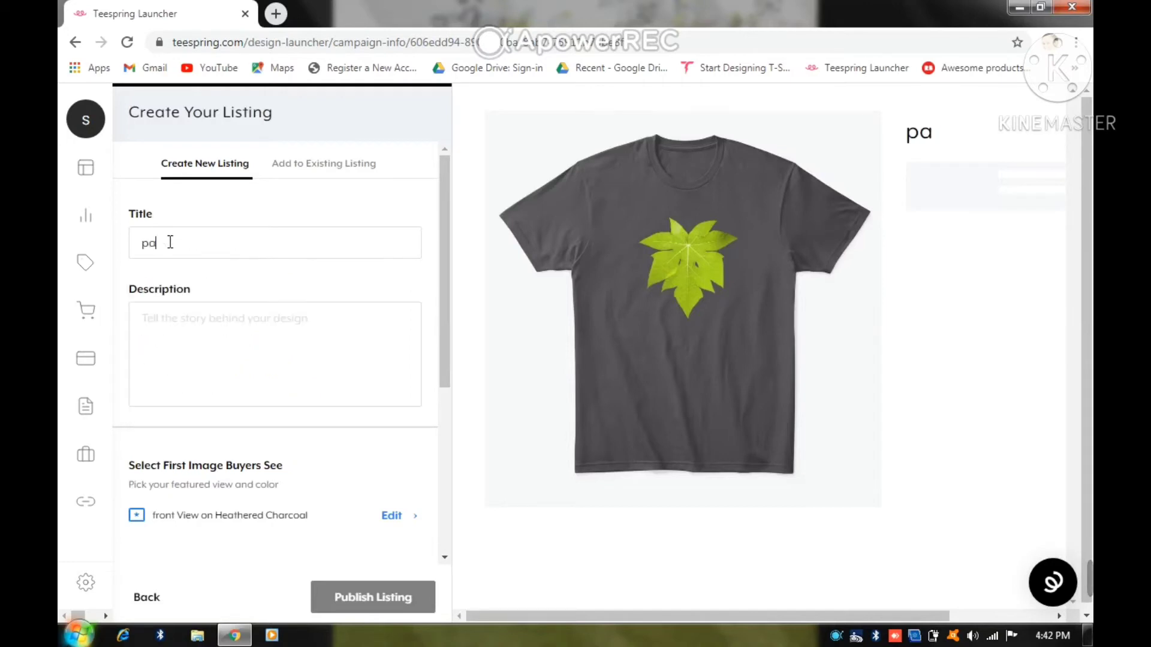
{"action": "type", "text": "paya"}
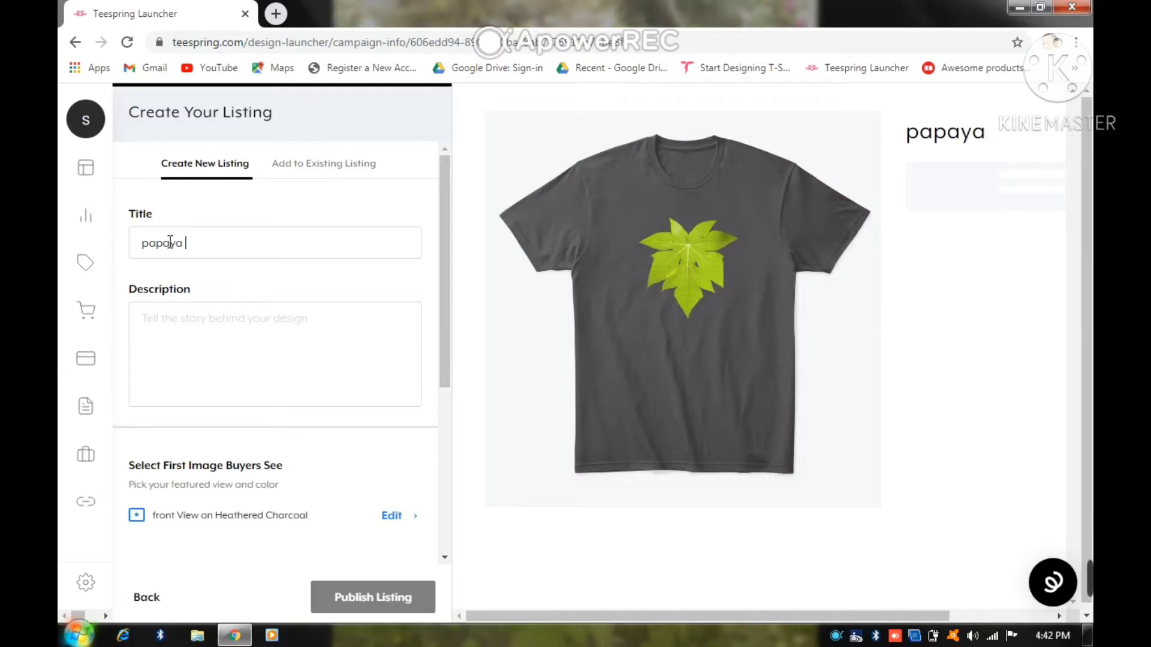
{"action": "type", "text": " leaf "}
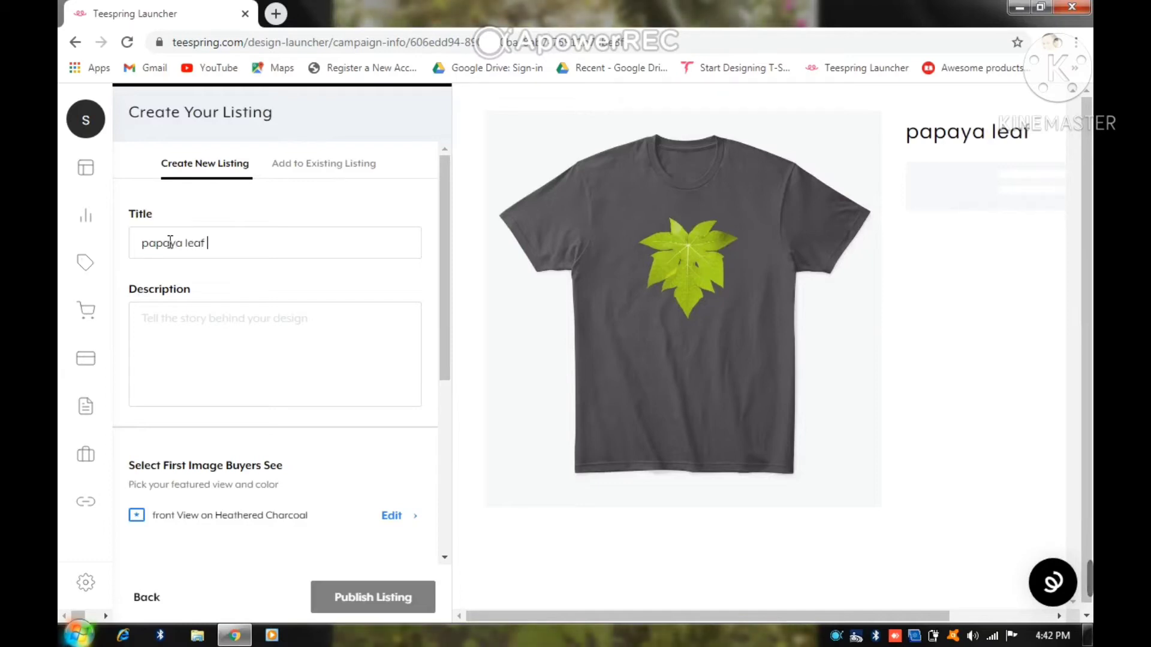
{"action": "type", "text": "ever gren"}
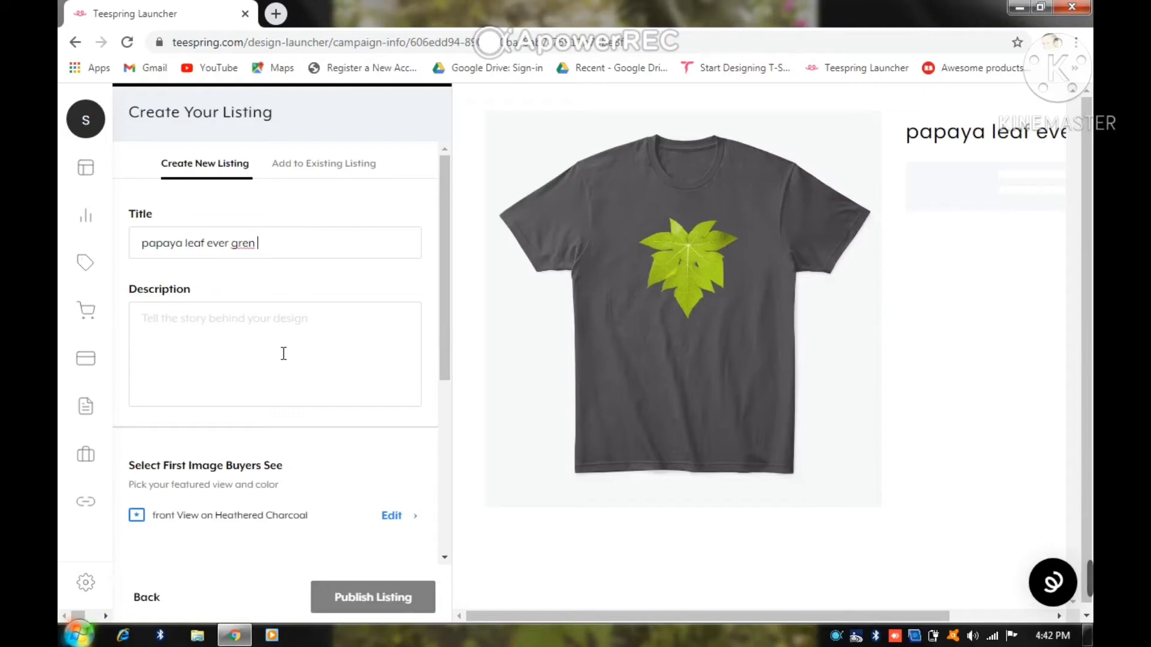
{"action": "key", "text": "Left"}
{"action": "key", "text": "Left"}
{"action": "type", "text": "e"}
{"action": "key", "text": "BackSpace"}
{"action": "type", "text": "e"}
- Copy the listing title "papaya leaf ever green" into the description
{"action": "left_click_drag", "start_coordinate": [282, 245], "coordinate": [117, 253]}
{"action": "key", "text": "ctrl+c"}
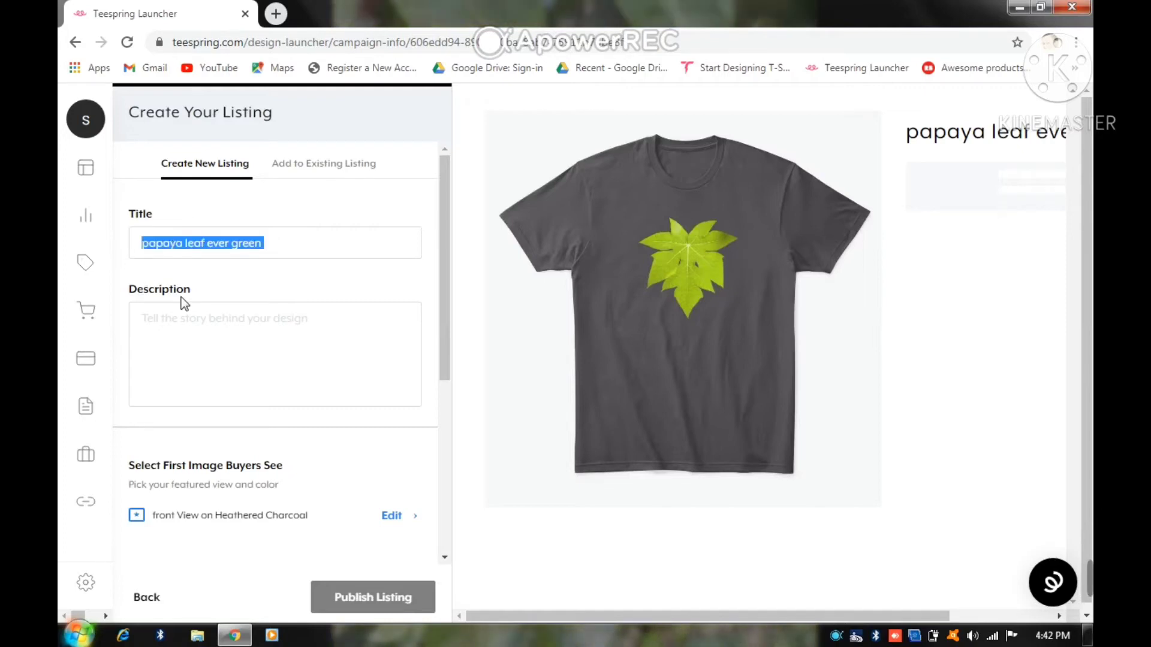
{"action": "left_click", "coordinate": [166, 315]}
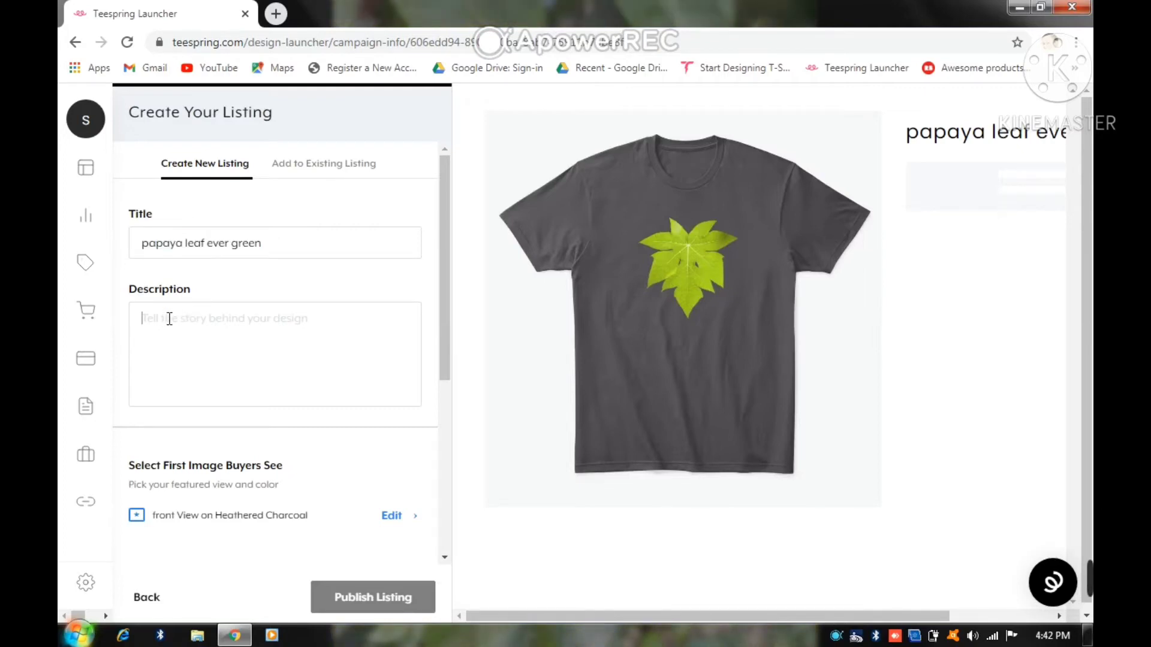
{"action": "key", "text": "ctrl+v"}
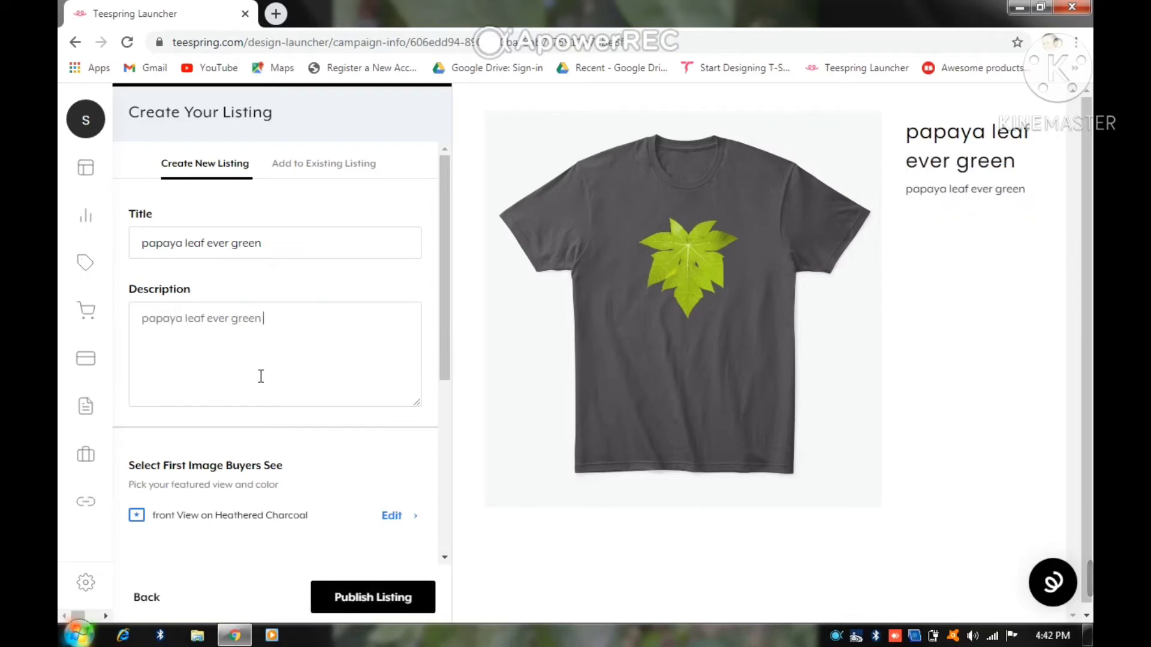
- Review the listing's URL, visibility and store settings, and publish the listing
{"action": "scroll", "coordinate": [275, 384], "scroll_direction": "down", "scroll_amount": 4}
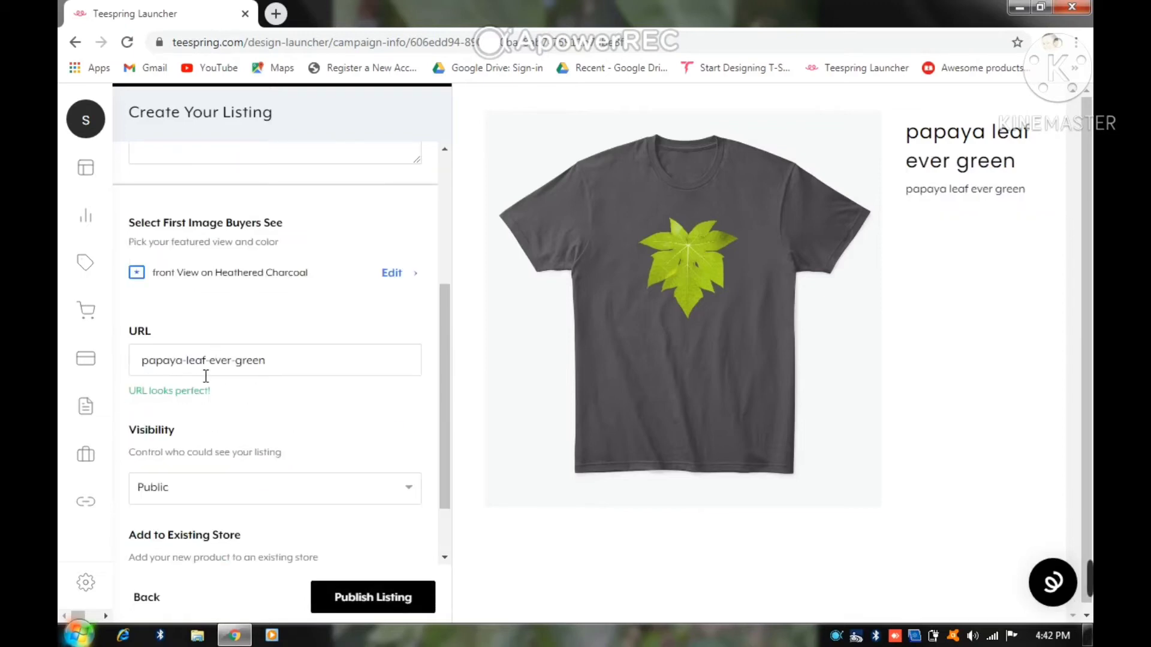
{"action": "scroll", "coordinate": [285, 428], "scroll_direction": "down", "scroll_amount": 1}
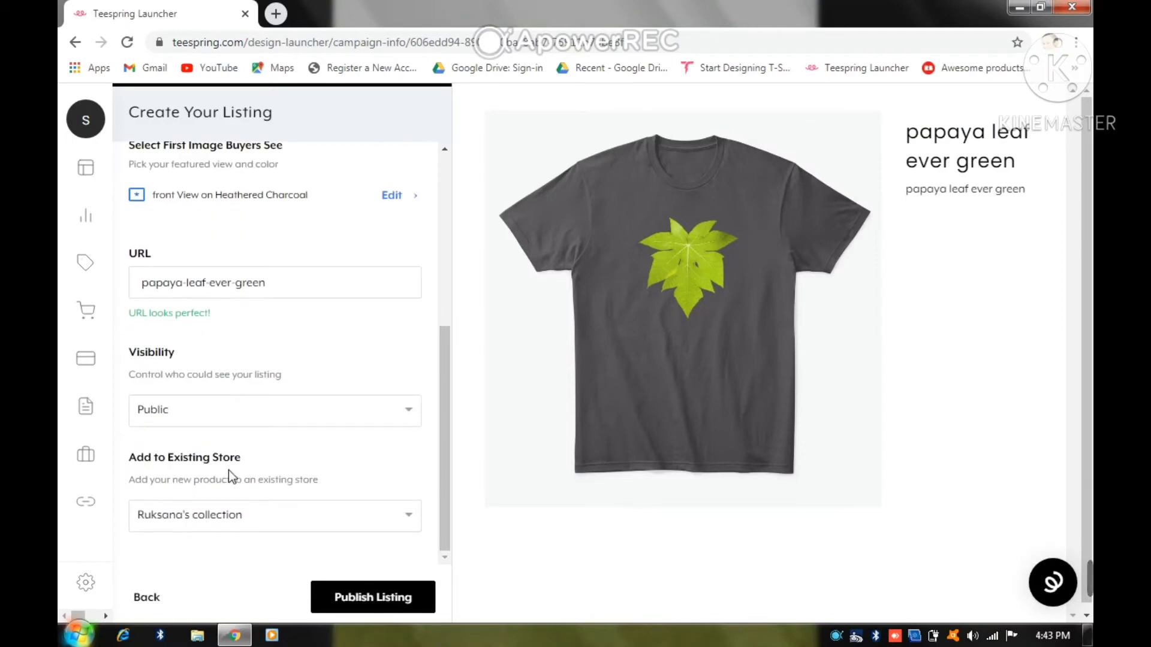
{"action": "left_click", "coordinate": [375, 600]}
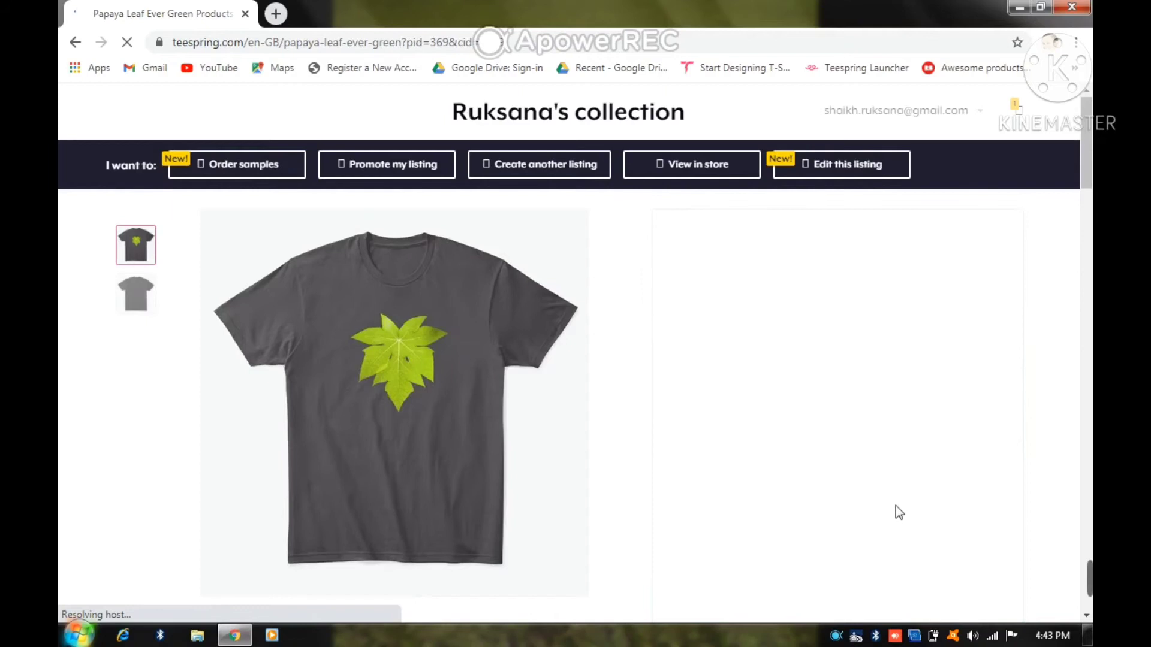
- Look over the published papaya leaf T-shirt page, and start another listing with Face Masks as the product
{"action": "scroll", "coordinate": [898, 509], "scroll_direction": "down", "scroll_amount": 4}
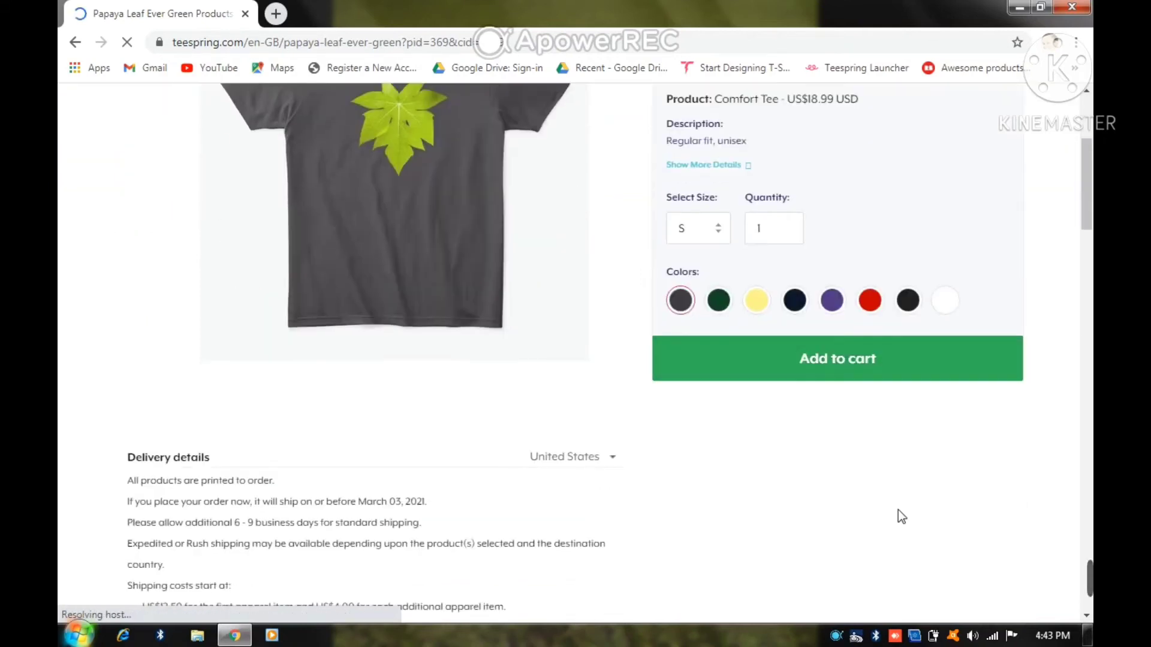
{"action": "scroll", "coordinate": [898, 509], "scroll_direction": "up", "scroll_amount": 2}
{"action": "scroll", "coordinate": [799, 333], "scroll_direction": "up", "scroll_amount": 1}
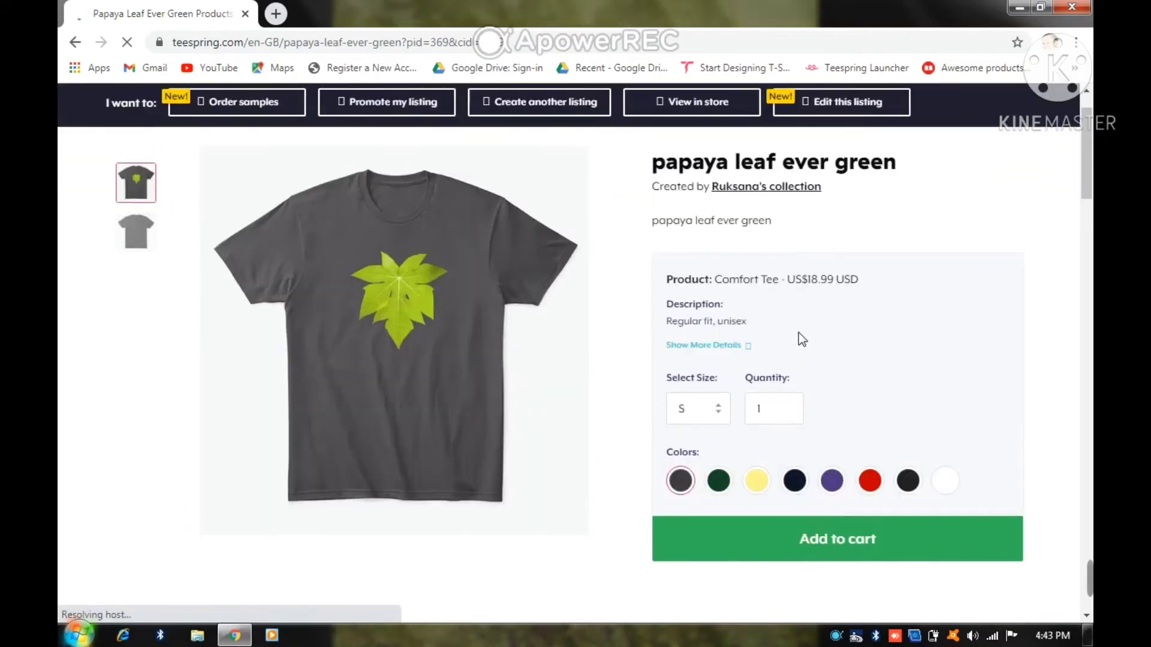
{"action": "scroll", "coordinate": [799, 333], "scroll_direction": "up", "scroll_amount": 1}
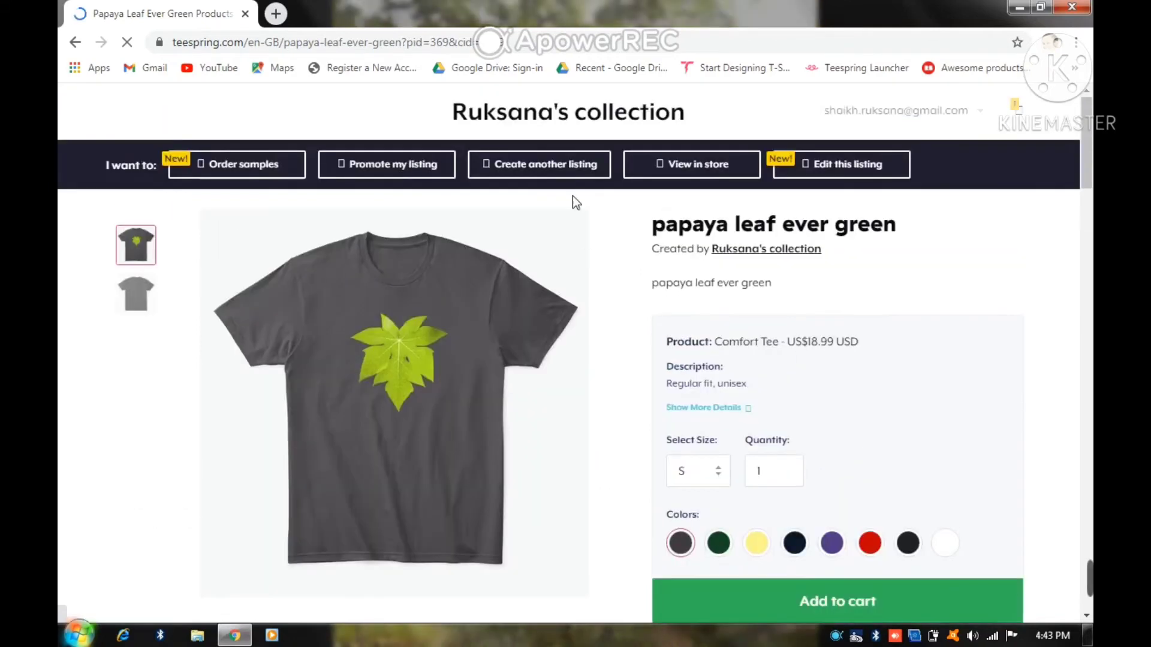
{"action": "left_click", "coordinate": [539, 173]}
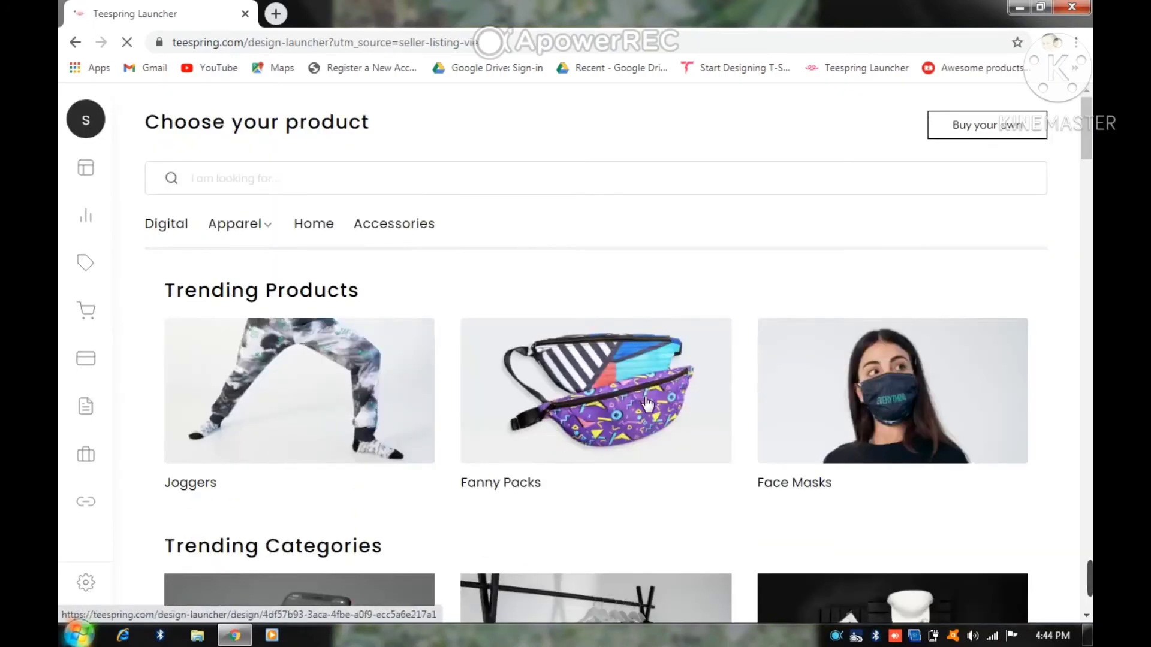
{"action": "left_click", "coordinate": [914, 401]}
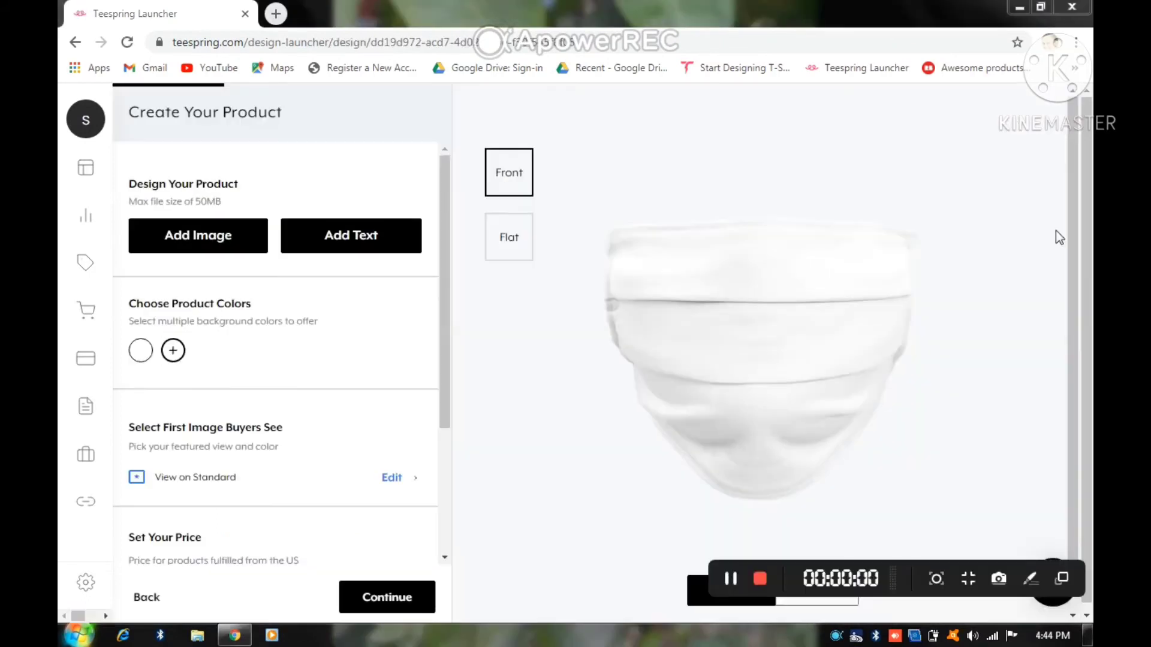
- Add the "leaf" image from the png folder to the face mask as its artwork
{"action": "left_click", "coordinate": [168, 240]}
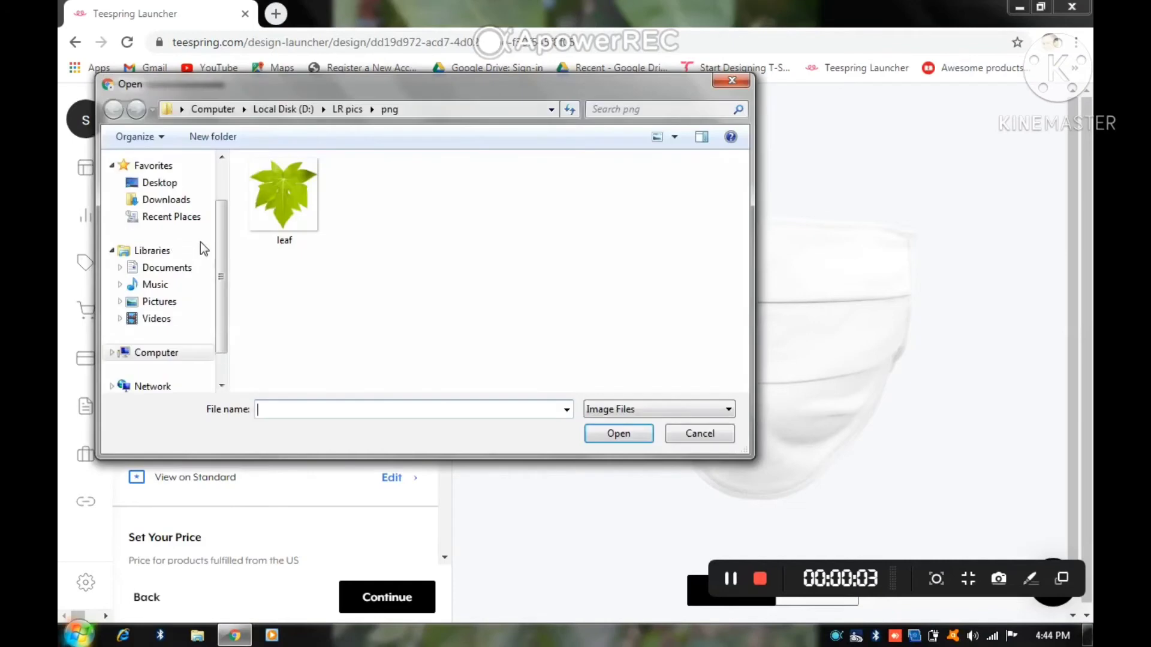
{"action": "left_click", "coordinate": [287, 197]}
{"action": "left_click", "coordinate": [612, 436]}
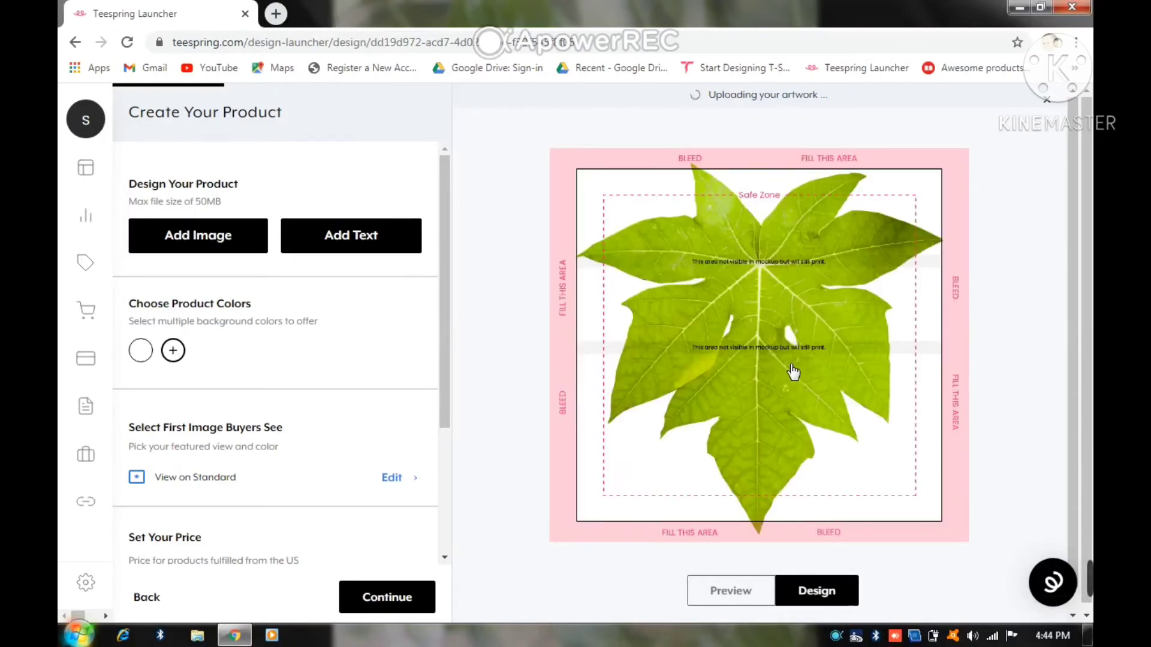
- Shrink the leaf artwork to about 3.99" x 4.28", place it in the upper right of the print area, and preview the mask
{"action": "left_click", "coordinate": [910, 497]}
{"action": "left_click_drag", "start_coordinate": [942, 541], "coordinate": [817, 403]}
{"action": "left_click_drag", "start_coordinate": [686, 321], "coordinate": [777, 353]}
{"action": "left_click_drag", "start_coordinate": [913, 452], "coordinate": [870, 403]}
{"action": "left_click_drag", "start_coordinate": [776, 308], "coordinate": [806, 314]}
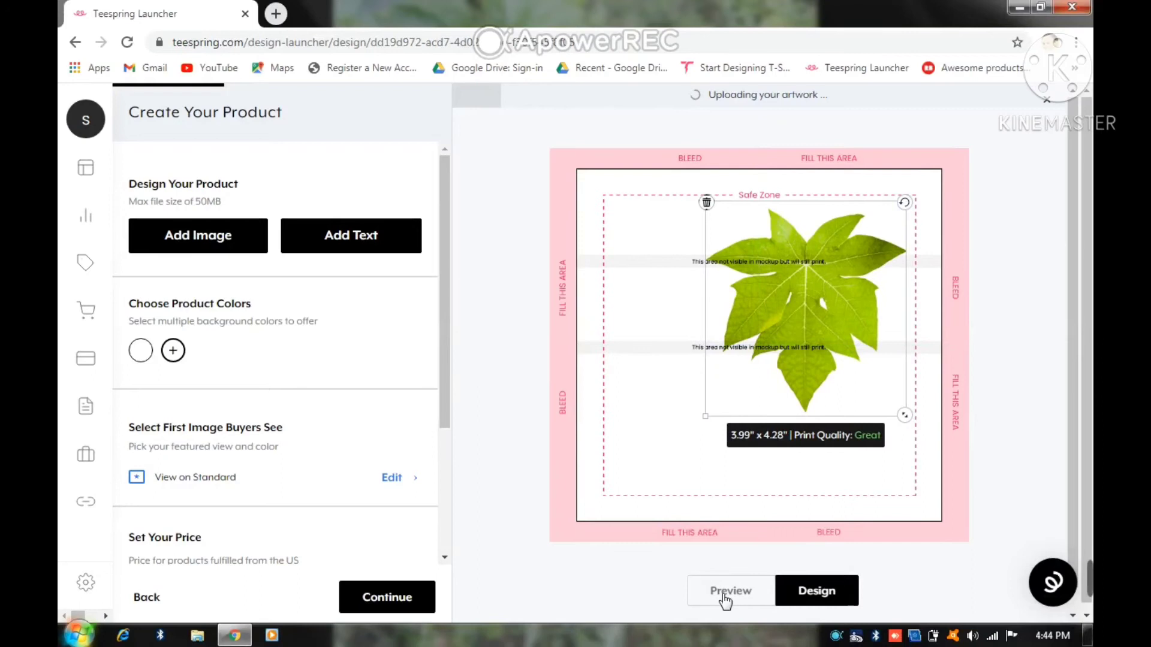
{"action": "left_click", "coordinate": [727, 594]}
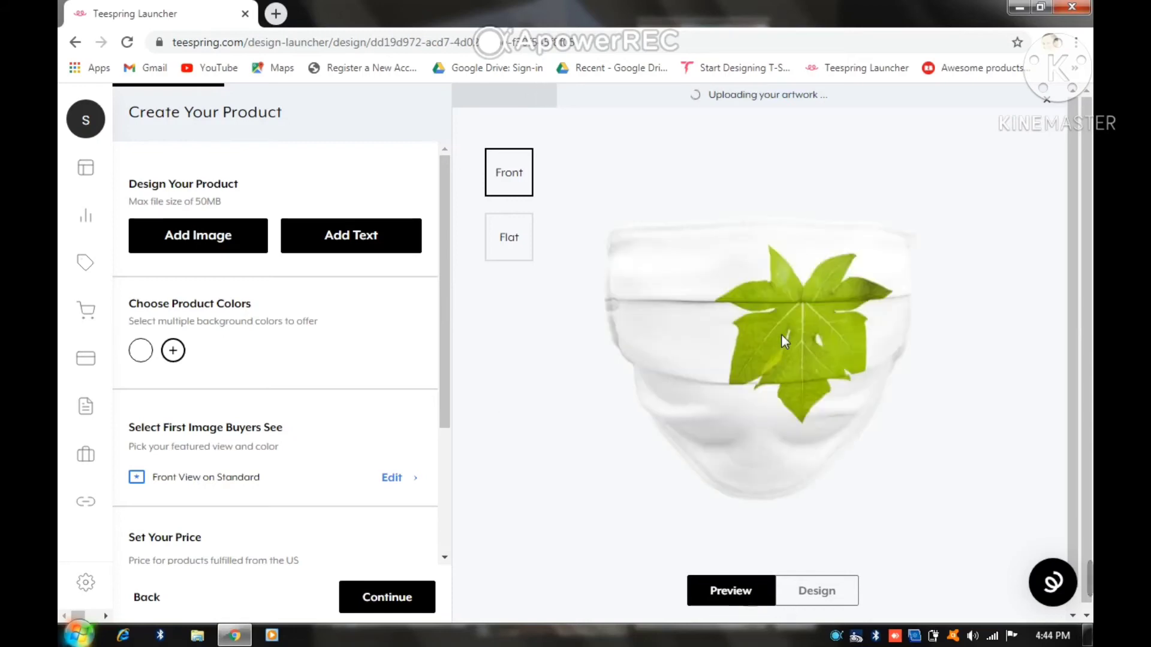
- Reduce the leaf further to about 3.55" x 3.80", move it into the safe zone's upper-right corner, and preview it again
{"action": "left_click", "coordinate": [822, 595]}
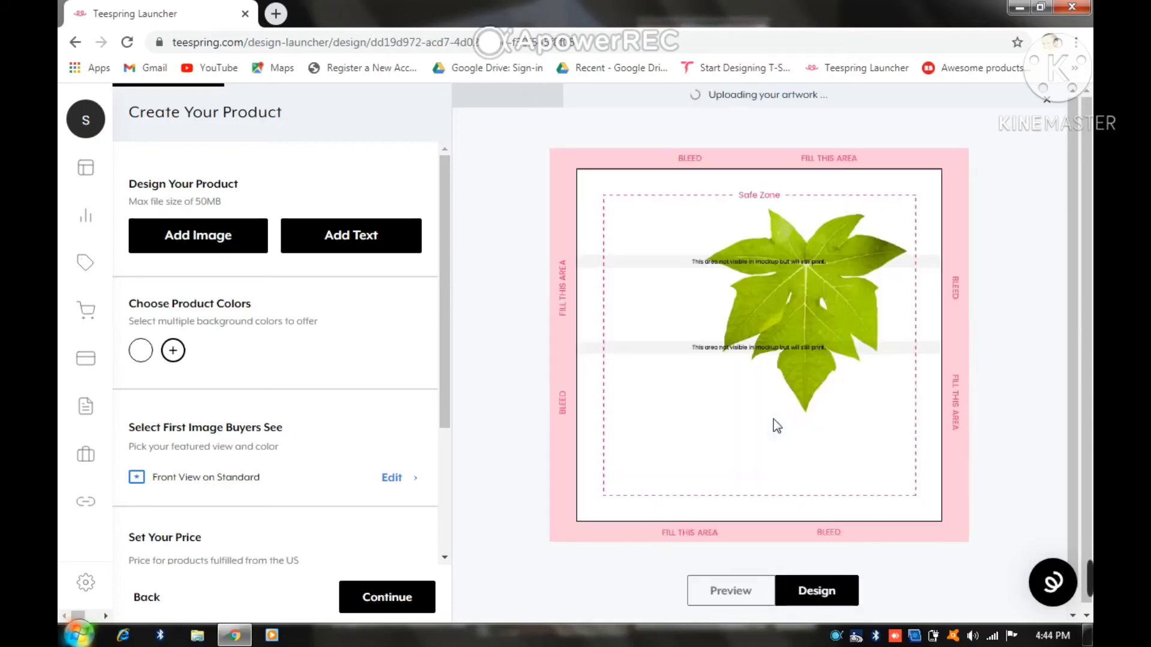
{"action": "mouse_move", "coordinate": [796, 349]}
{"action": "left_mouse_down"}
{"action": "mouse_move", "coordinate": [813, 339]}
{"action": "mouse_move", "coordinate": [803, 337]}
{"action": "left_mouse_up"}
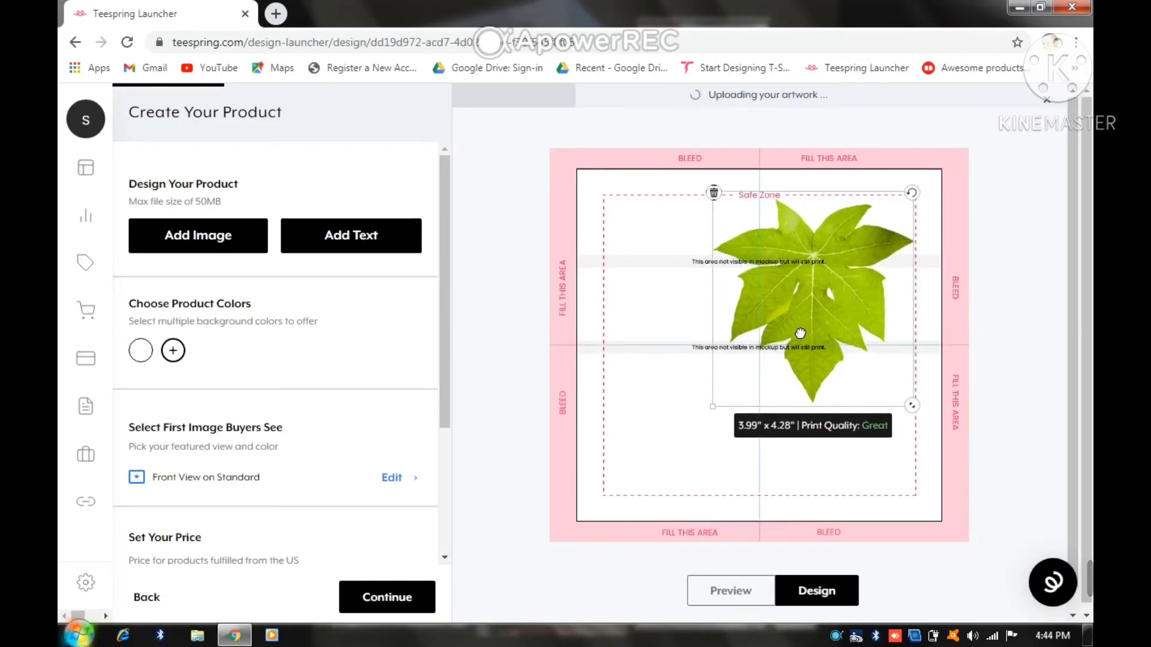
{"action": "left_click_drag", "start_coordinate": [911, 414], "coordinate": [892, 387]}
{"action": "left_click_drag", "start_coordinate": [820, 346], "coordinate": [836, 330]}
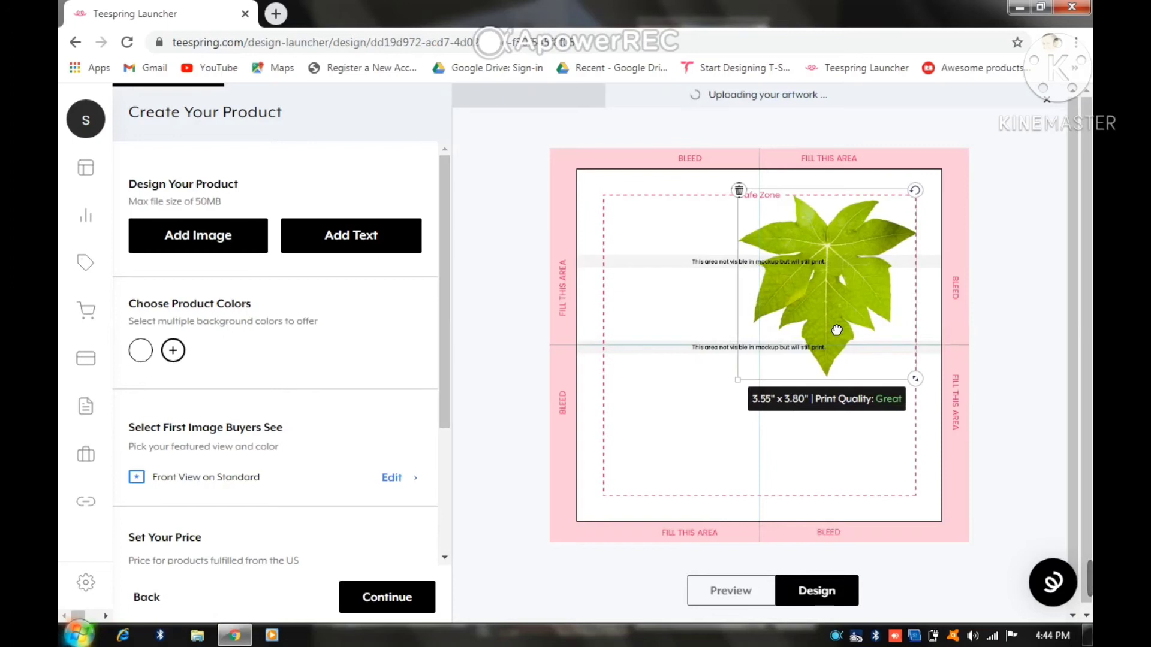
{"action": "left_click", "coordinate": [734, 593]}
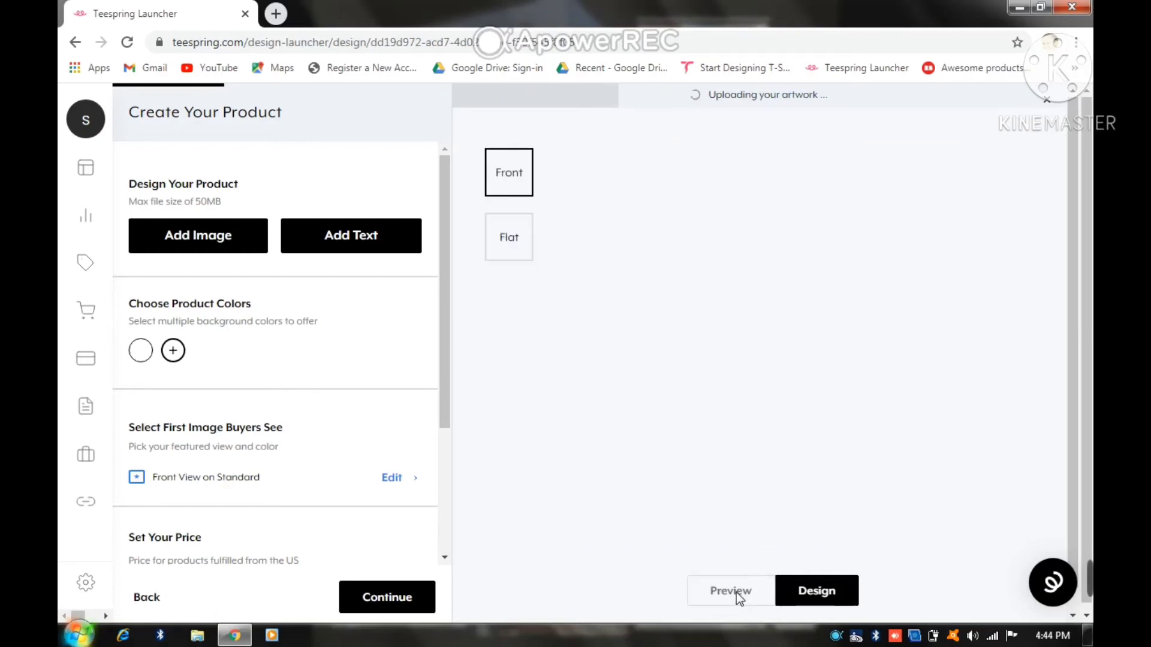
- Offer the mask in green, light blue, navy, coral, red, grey and black besides white, and preview the design on black
{"action": "left_click", "coordinate": [173, 353]}
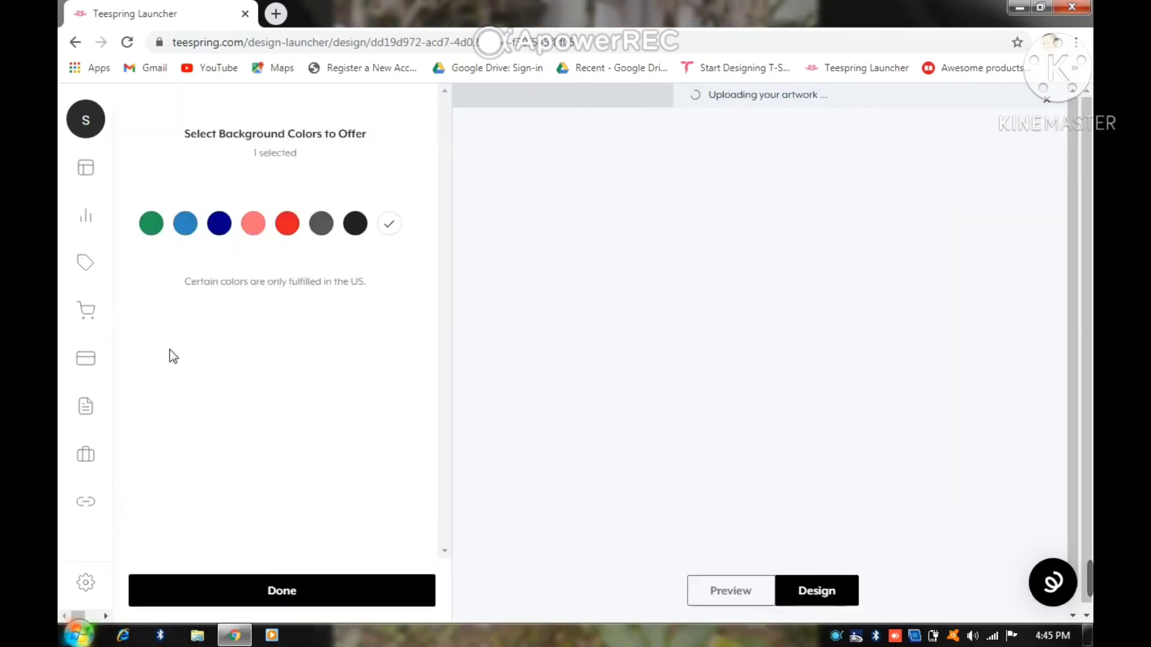
{"action": "left_click", "coordinate": [158, 228]}
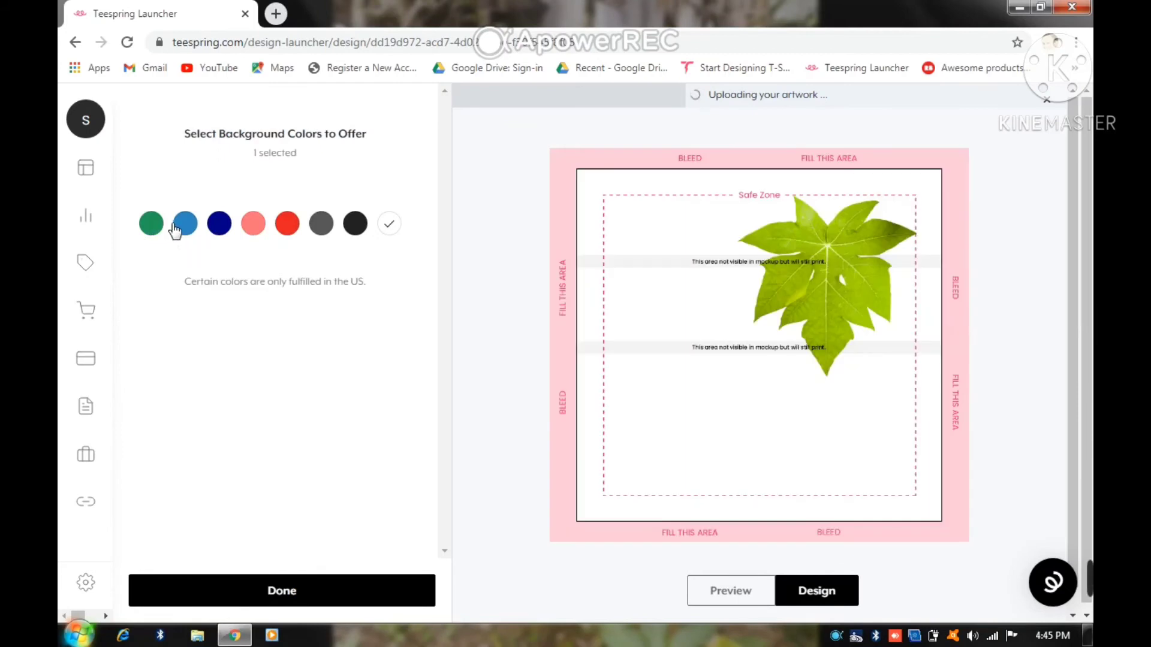
{"action": "left_click", "coordinate": [186, 225]}
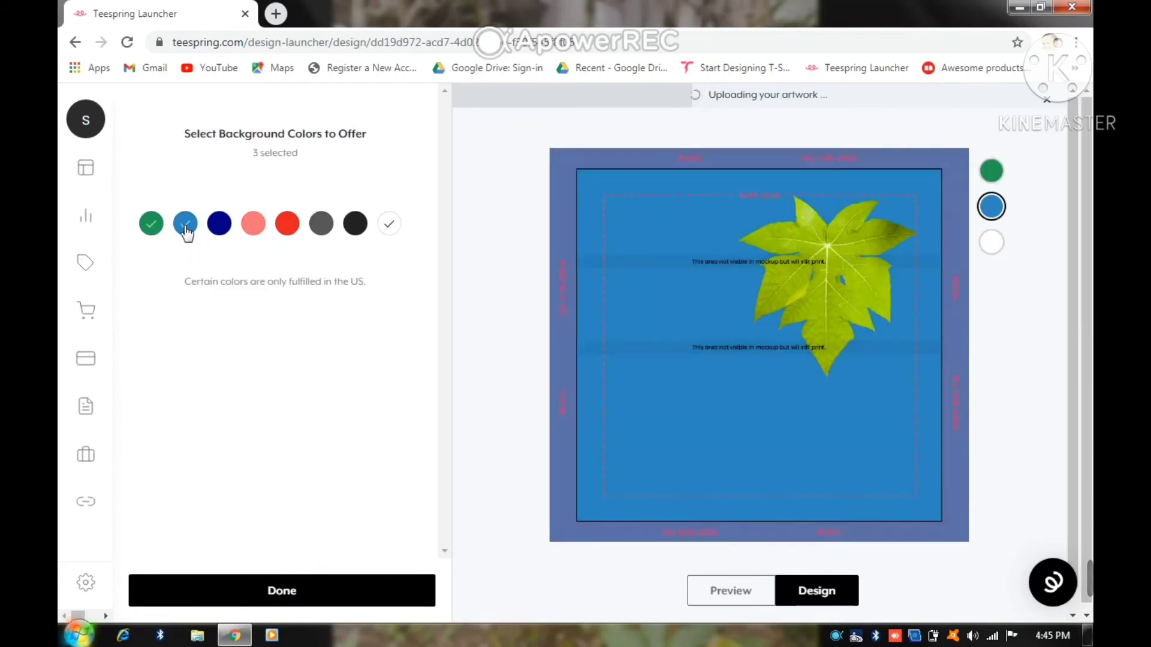
{"action": "left_click", "coordinate": [219, 225]}
{"action": "left_click", "coordinate": [253, 224]}
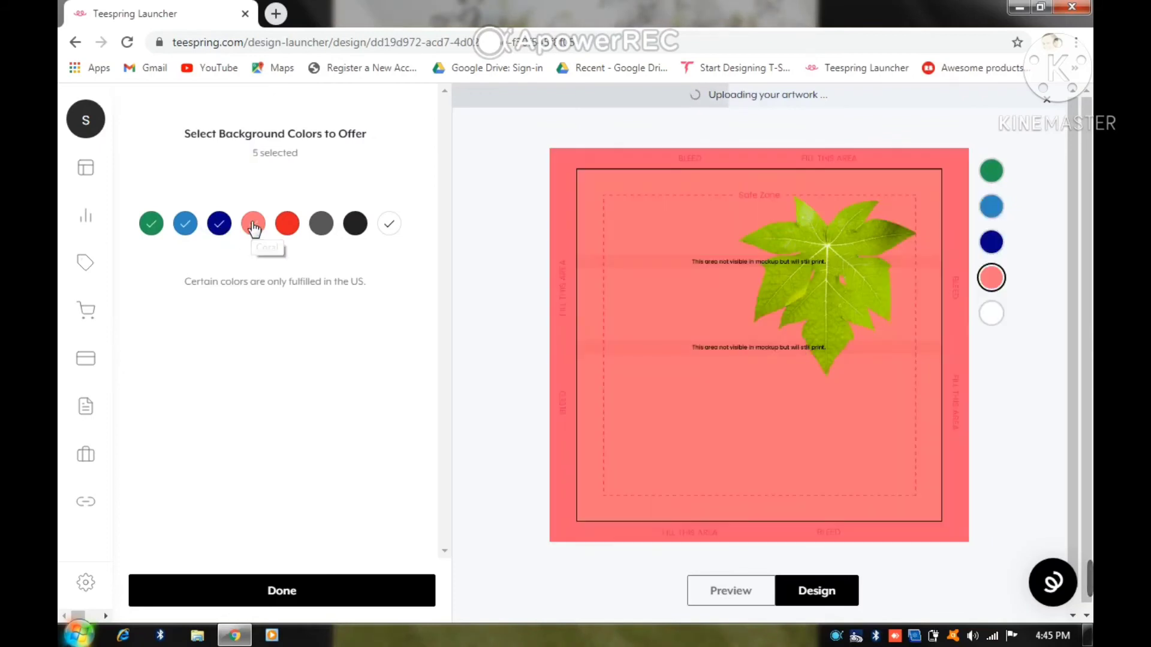
{"action": "left_click", "coordinate": [288, 224]}
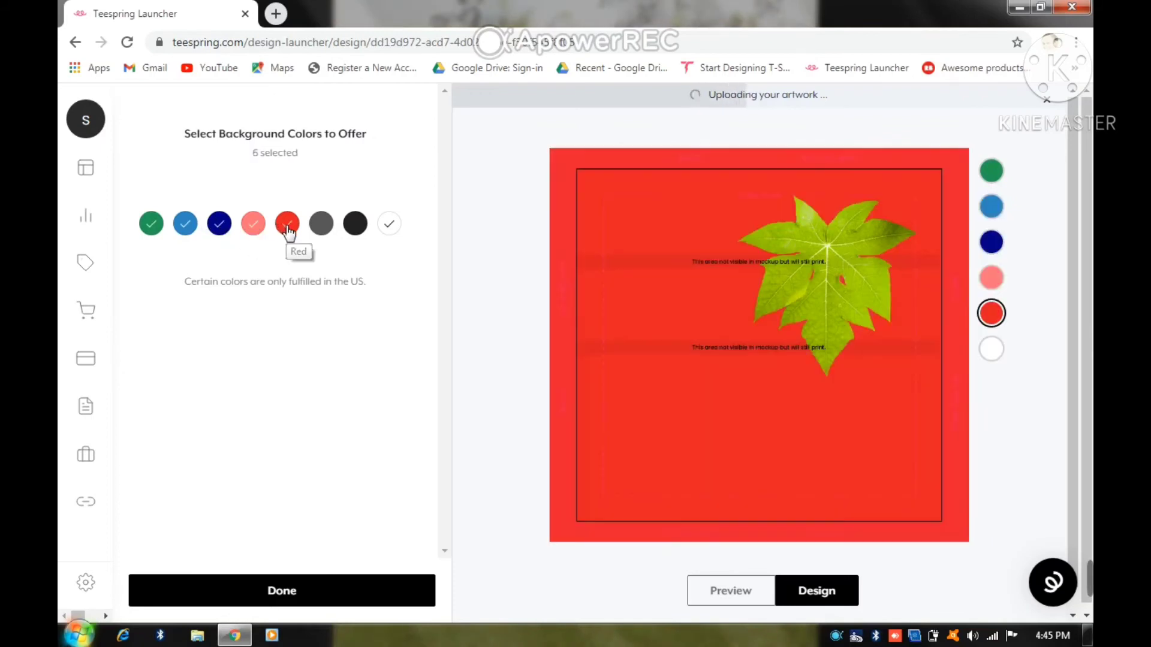
{"action": "left_click", "coordinate": [322, 231]}
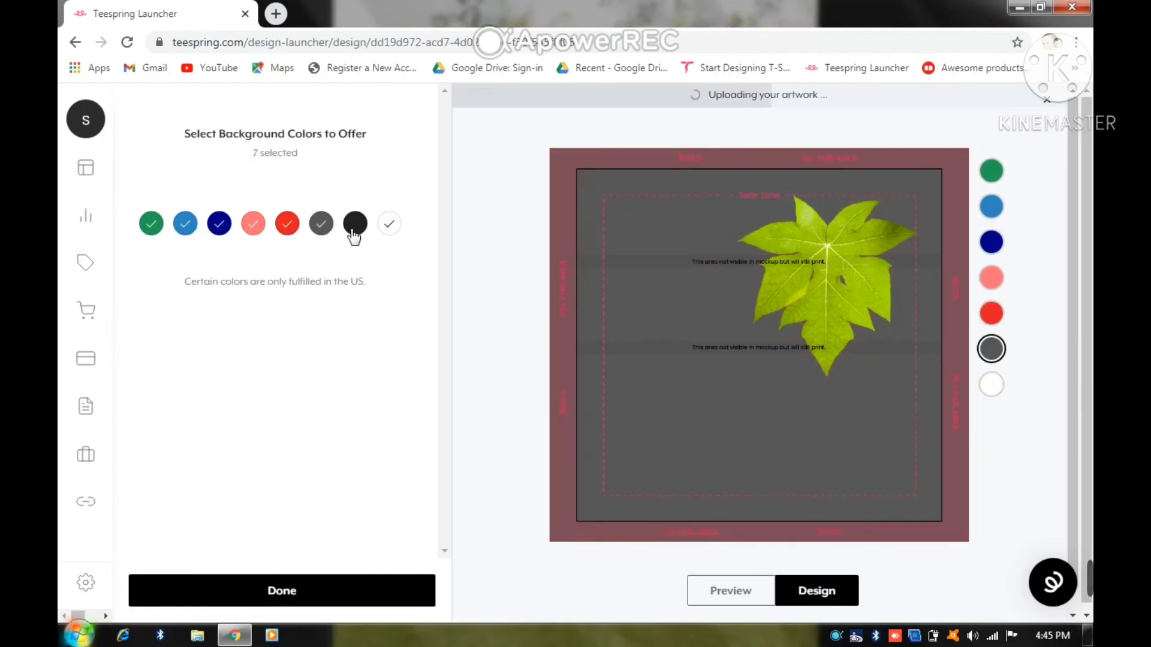
{"action": "left_click", "coordinate": [353, 232]}
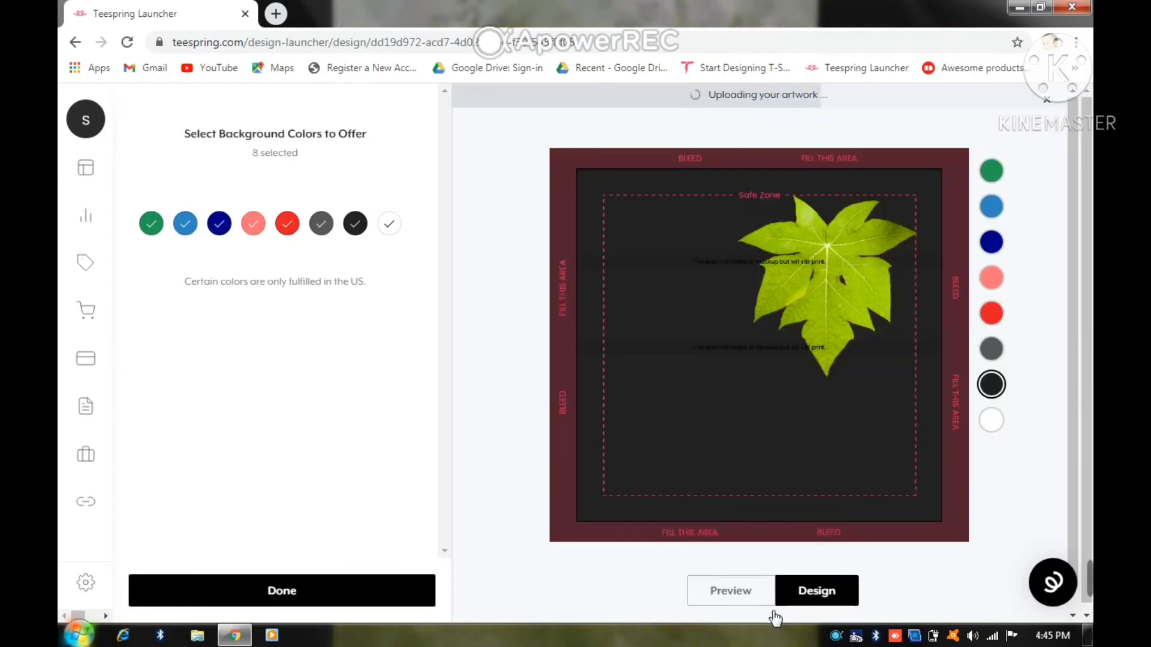
{"action": "left_click", "coordinate": [728, 593]}
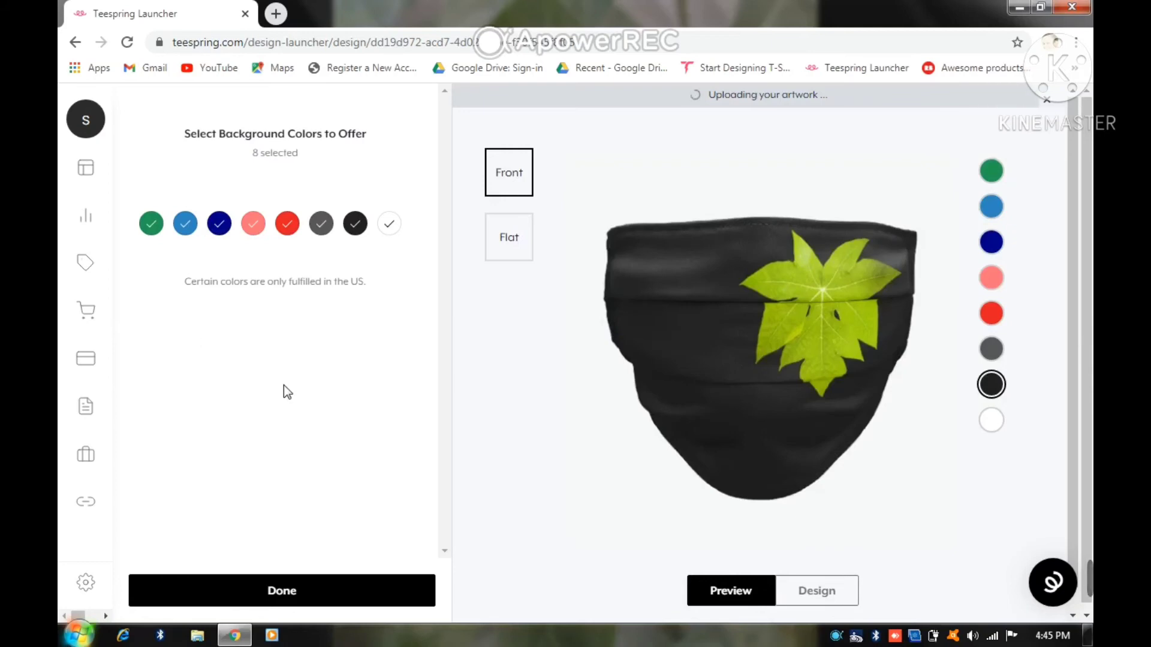
{"action": "left_click", "coordinate": [259, 589]}
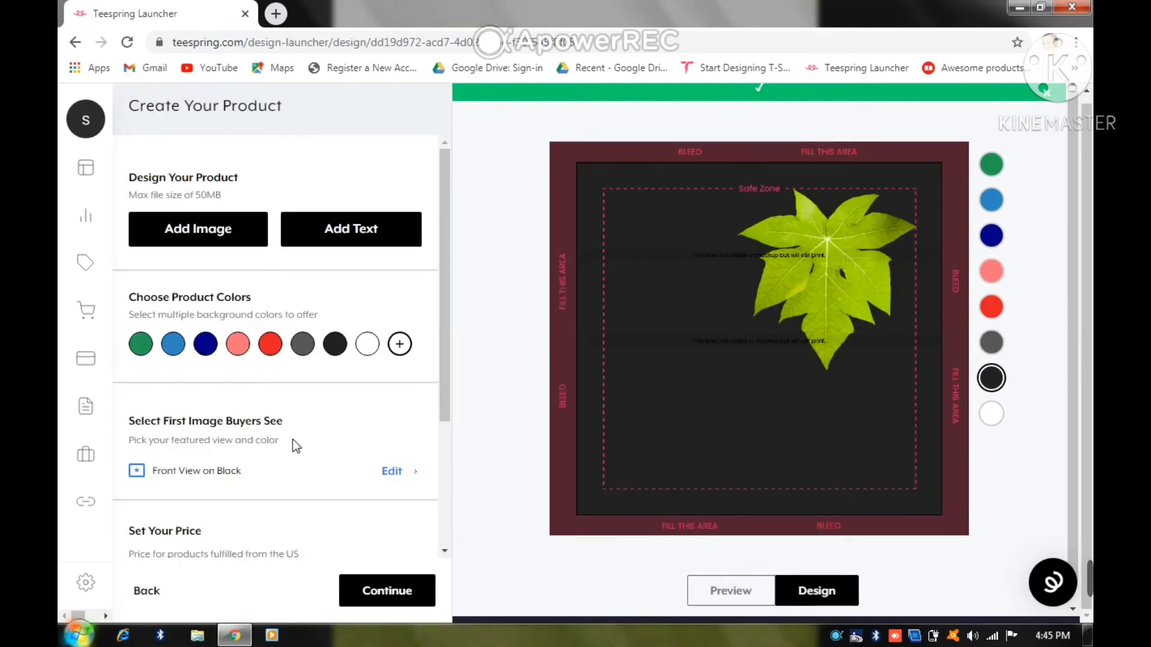
- Set the mask's price for products fulfilled from the US to $10.99
{"action": "scroll", "coordinate": [198, 527], "scroll_direction": "down", "scroll_amount": 3}
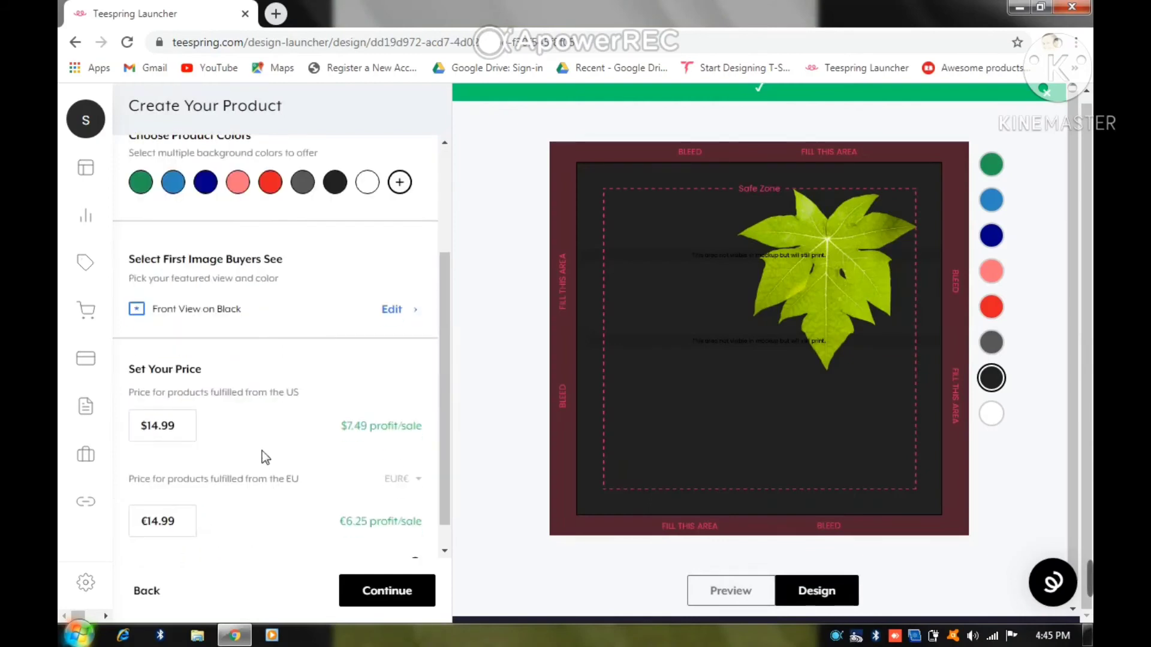
{"action": "key", "text": "BackSpace"}
{"action": "key", "text": "BackSpace"}
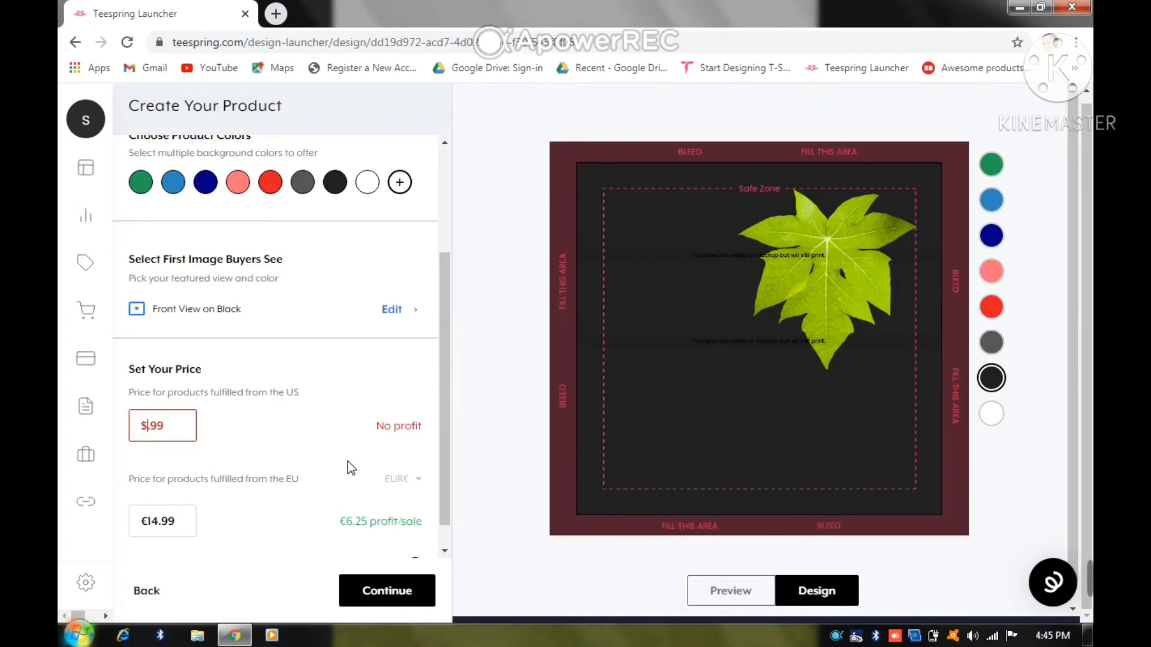
{"action": "type", "text": "09"}
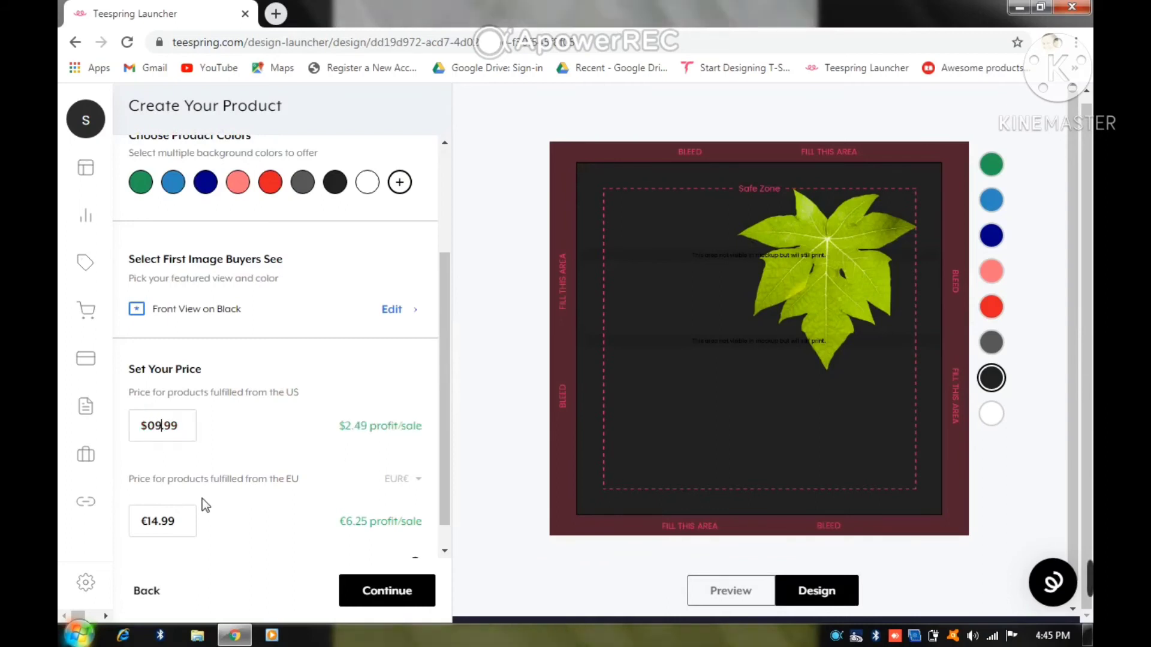
{"action": "key", "text": "BackSpace"}
{"action": "key", "text": "BackSpace"}
{"action": "type", "text": "10"}
- Set the mask's EU price to €10.99 and proceed to the listing details without adding further products
{"action": "left_click", "coordinate": [159, 521]}
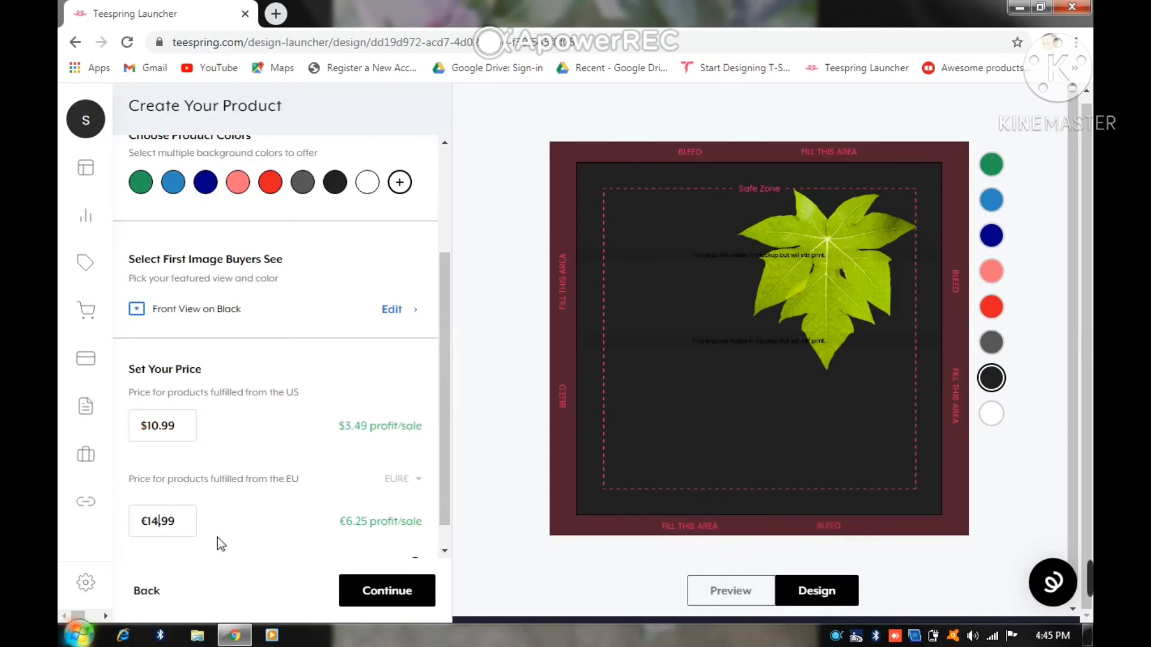
{"action": "key", "text": "BackSpace"}
{"action": "type", "text": "0"}
{"action": "left_click", "coordinate": [396, 599]}
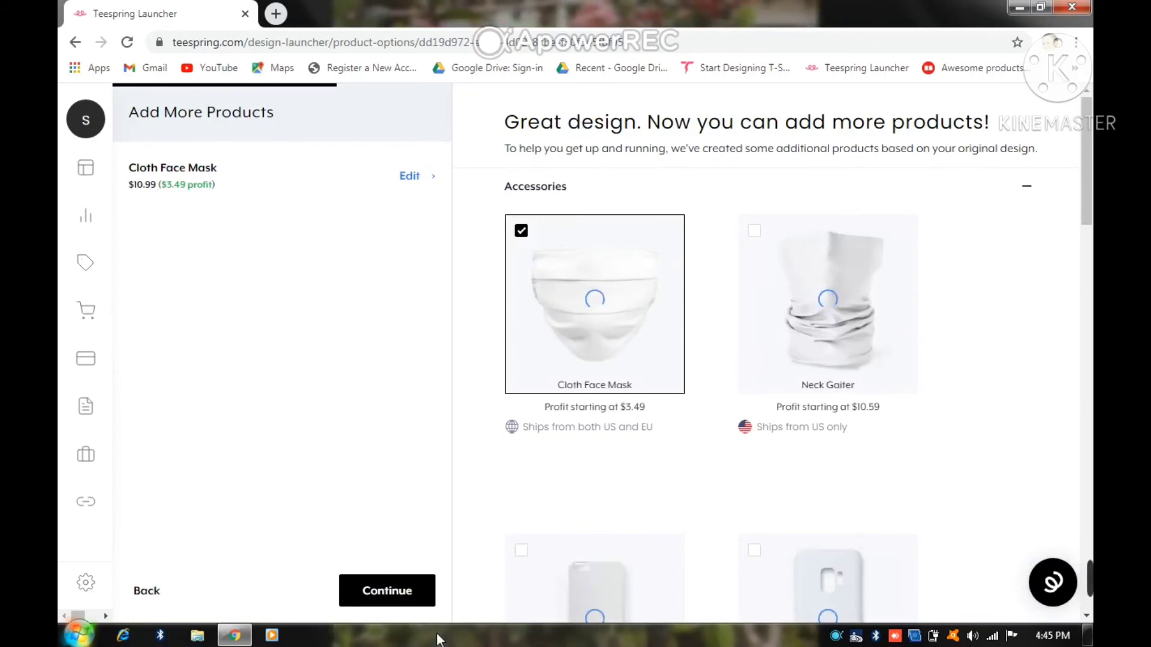
{"action": "left_click", "coordinate": [401, 593]}
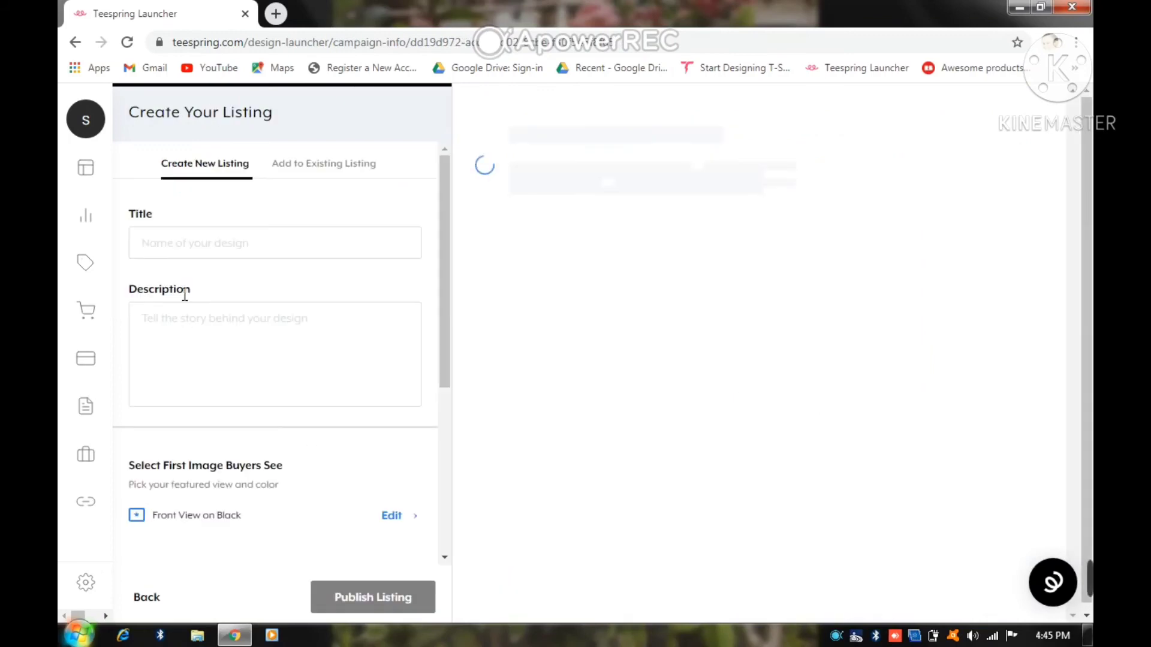
- Enter "papaya leaf ever green mask" as the title of the new listing, reusing the previous title suggestion
{"action": "left_click", "coordinate": [156, 243]}
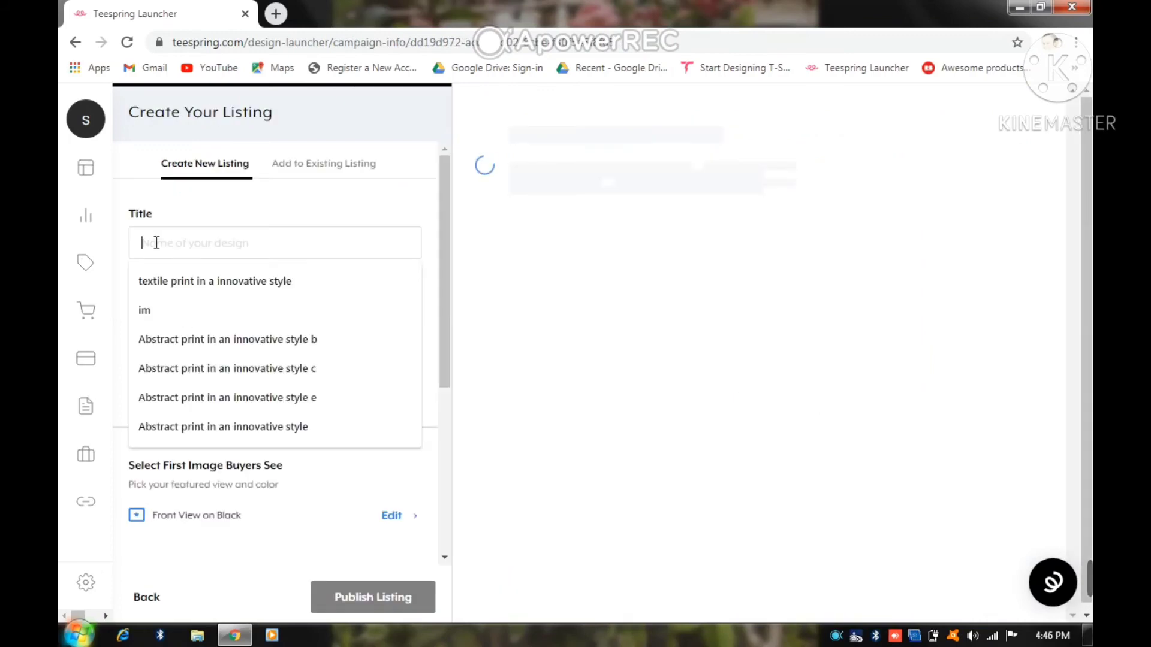
{"action": "type", "text": "pay"}
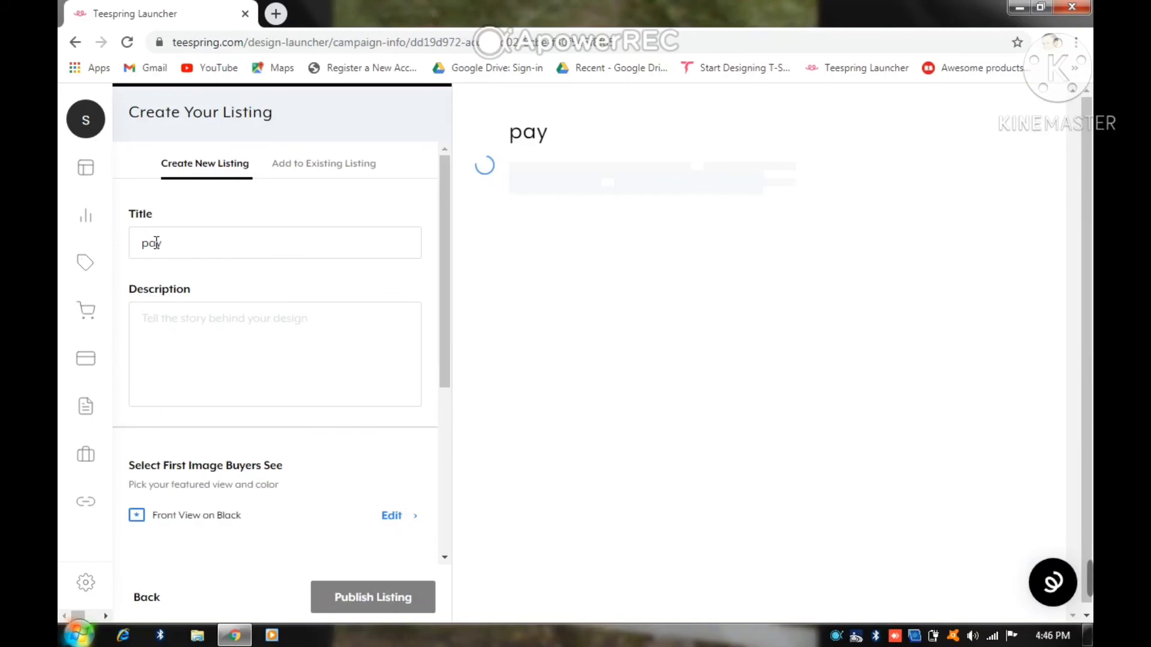
{"action": "key", "text": "BackSpace"}
{"action": "left_click", "coordinate": [217, 283]}
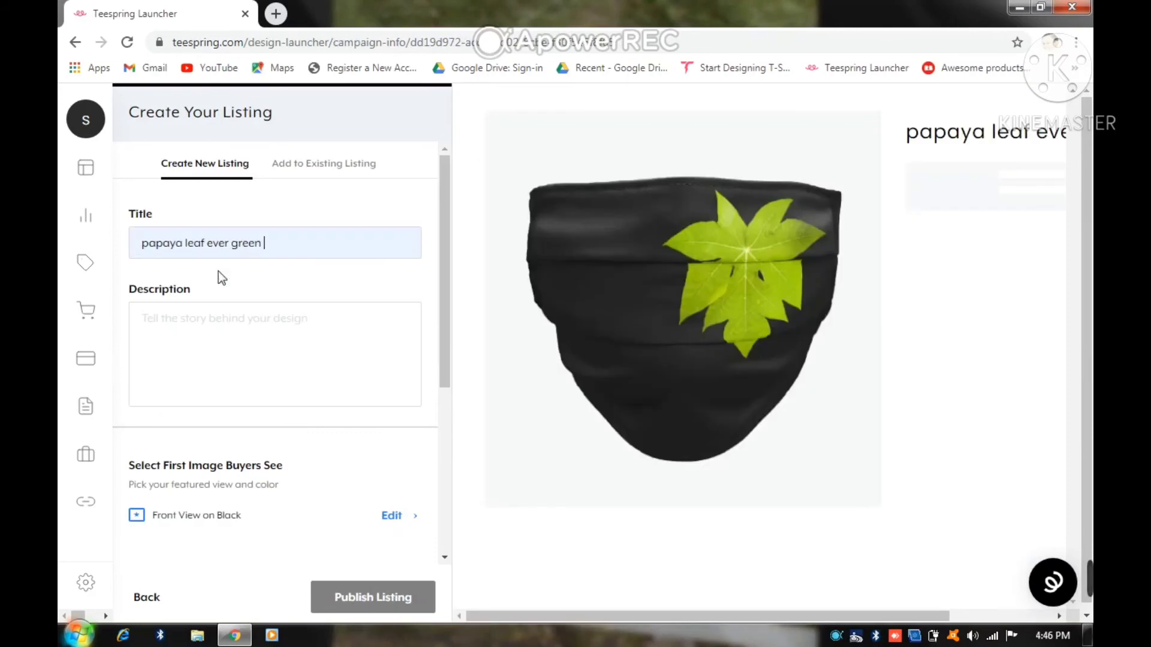
{"action": "type", "text": "mask"}
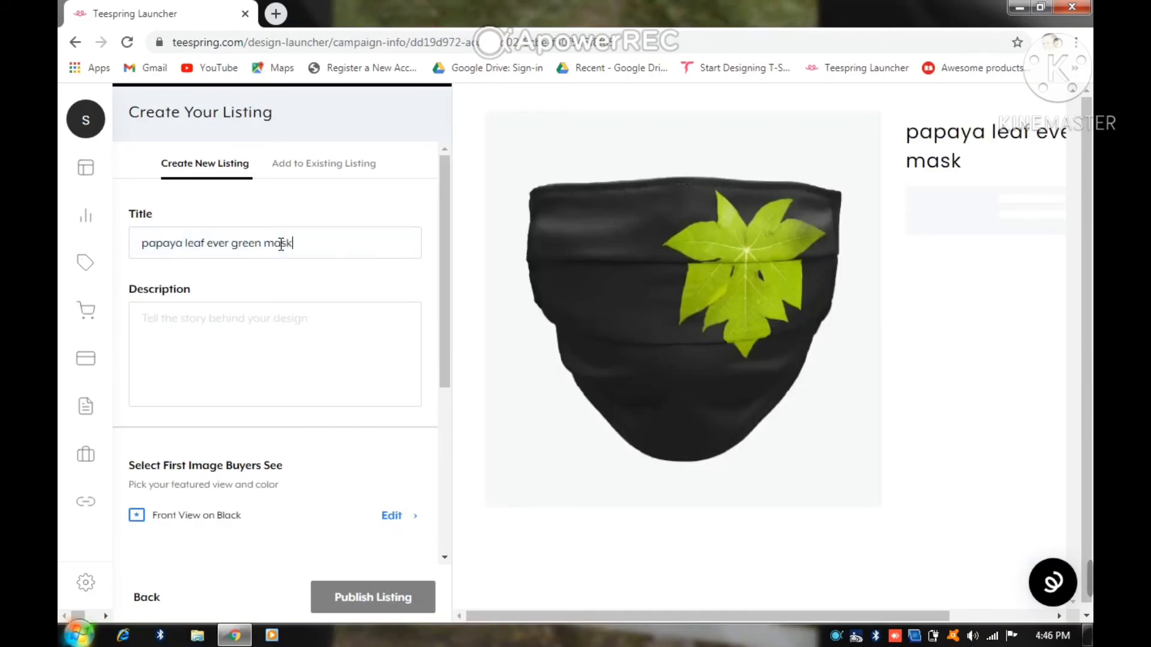
- Copy the listing title "papaya leaf ever green mask" into the description
{"action": "key", "text": "ctrl+a"}
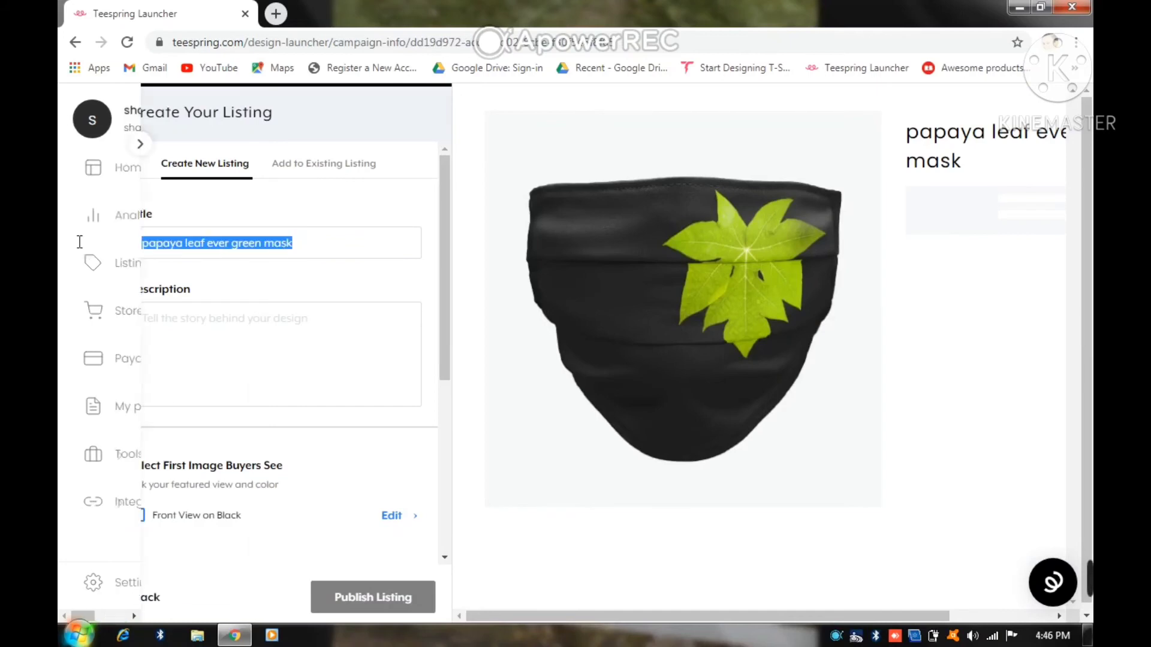
{"action": "left_click", "coordinate": [335, 239]}
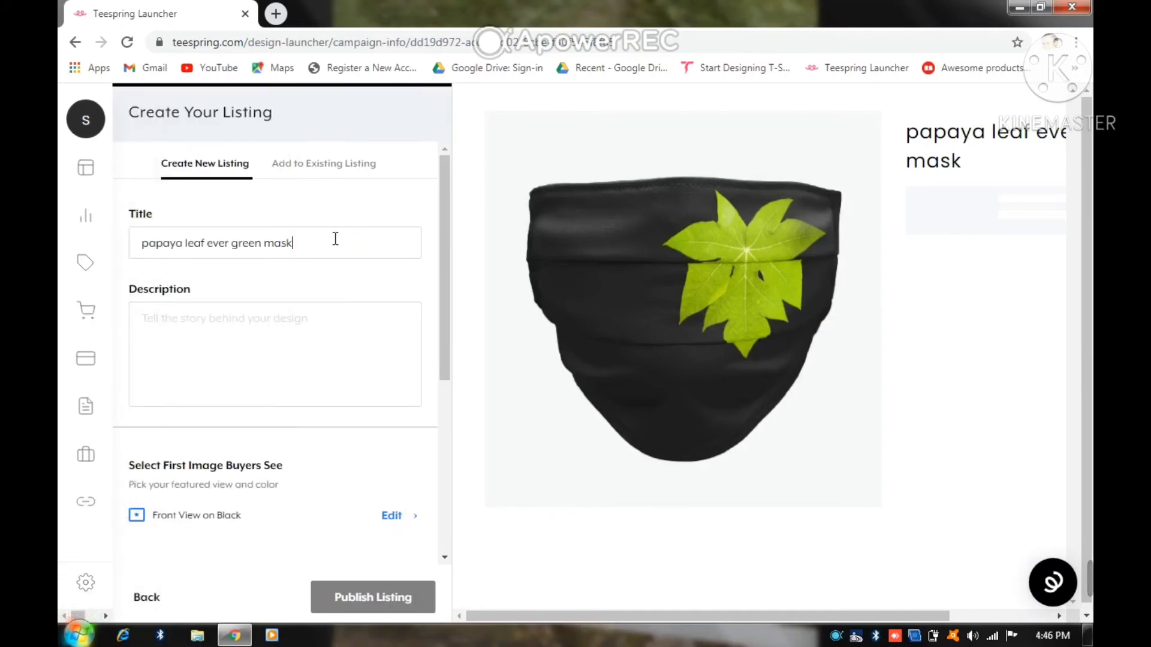
{"action": "key", "text": "ctrl+a"}
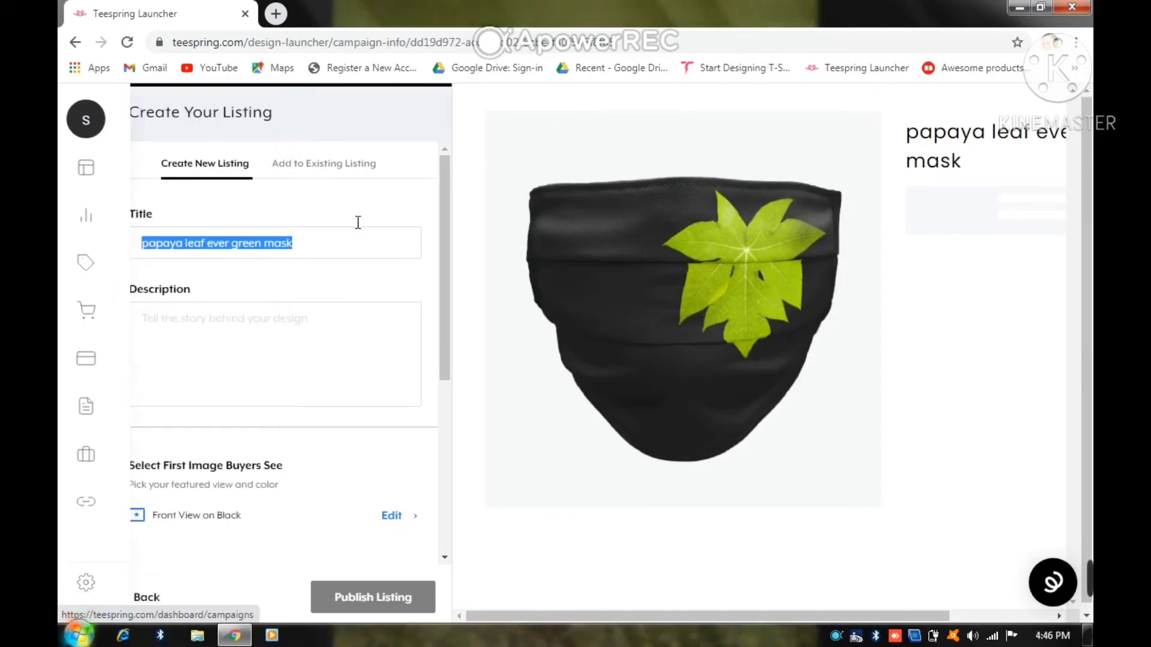
{"action": "key", "text": "ctrl+c"}
{"action": "left_click", "coordinate": [145, 320]}
{"action": "key", "text": "ctrl+v"}
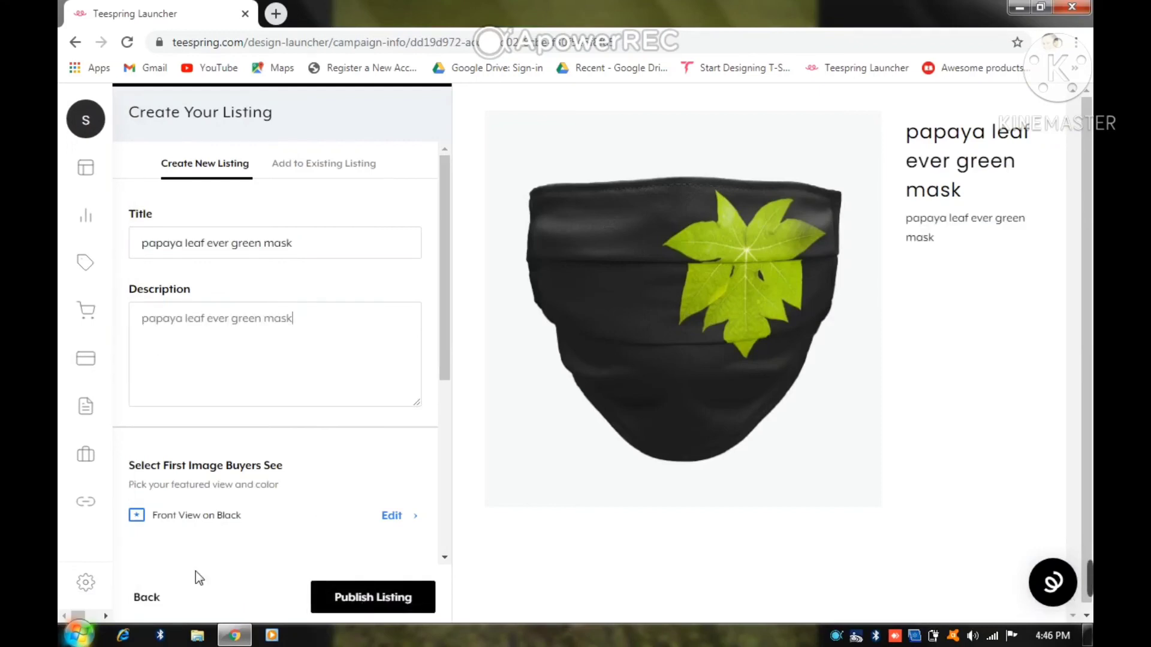
- Publish the mask listing, look over its product page, and dismiss the offer to order a sample
{"action": "scroll", "coordinate": [318, 513], "scroll_direction": "down", "scroll_amount": 4}
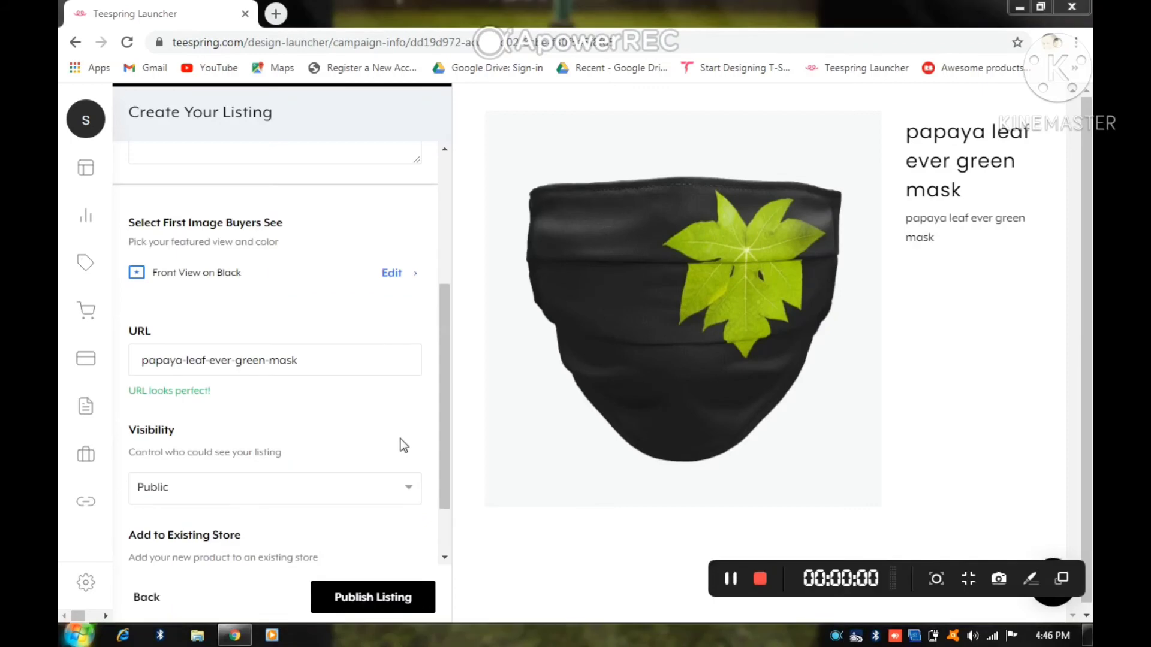
{"action": "left_click", "coordinate": [343, 603]}
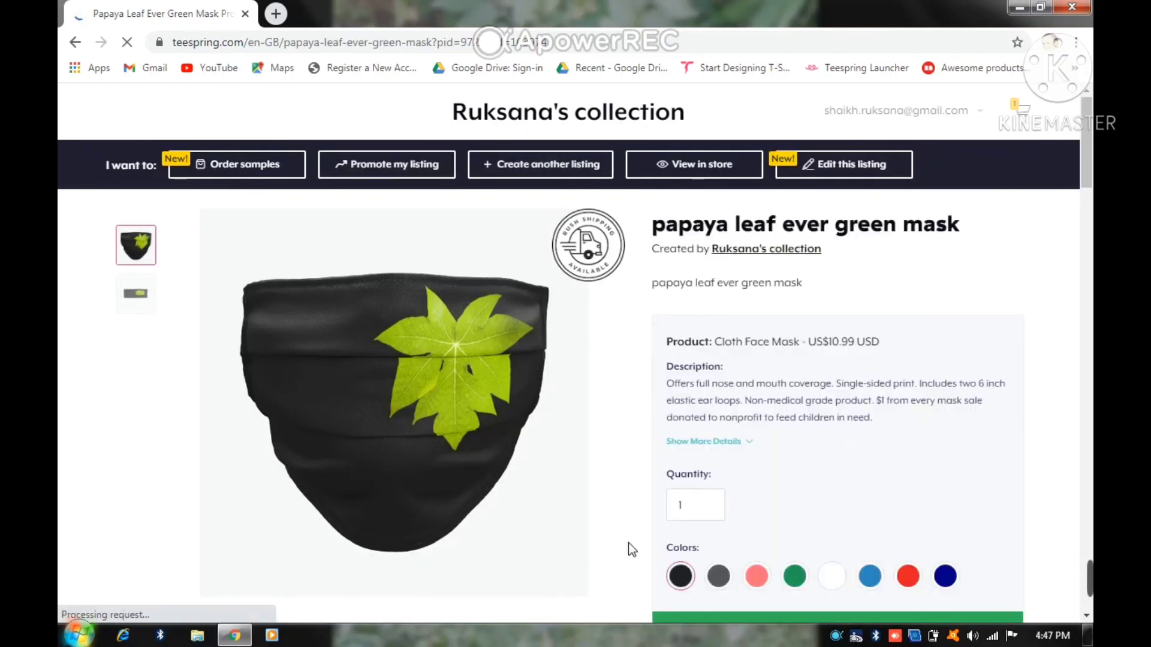
{"action": "scroll", "coordinate": [627, 545], "scroll_direction": "down", "scroll_amount": 4}
{"action": "scroll", "coordinate": [553, 503], "scroll_direction": "up", "scroll_amount": 3}
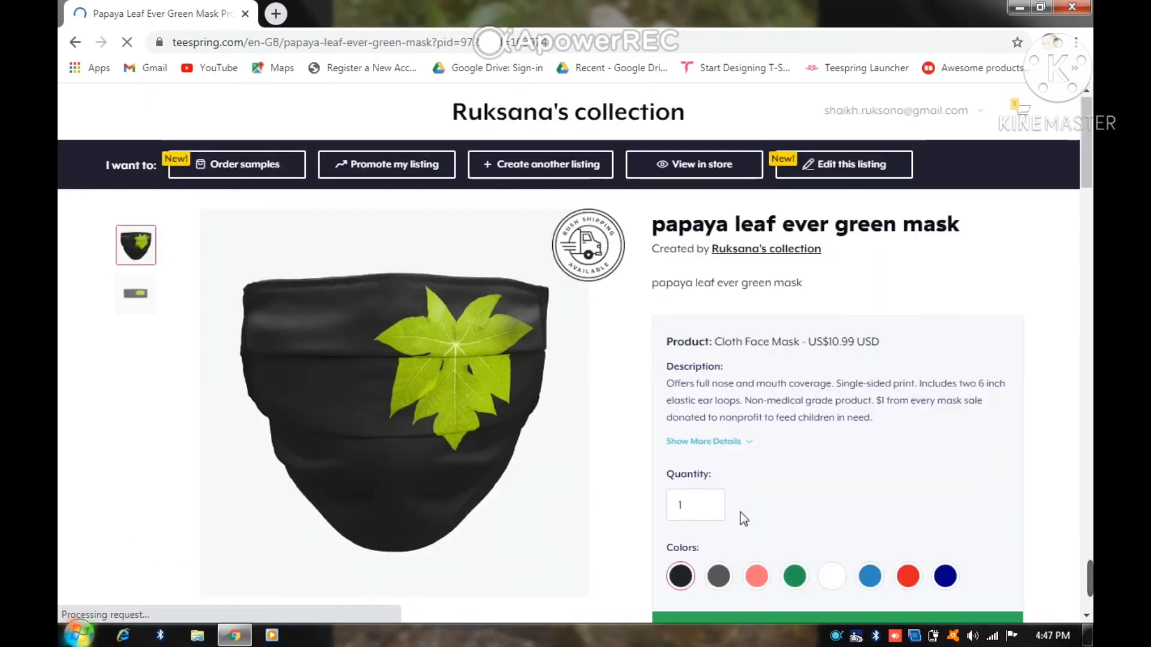
{"action": "scroll", "coordinate": [778, 516], "scroll_direction": "down", "scroll_amount": 1}
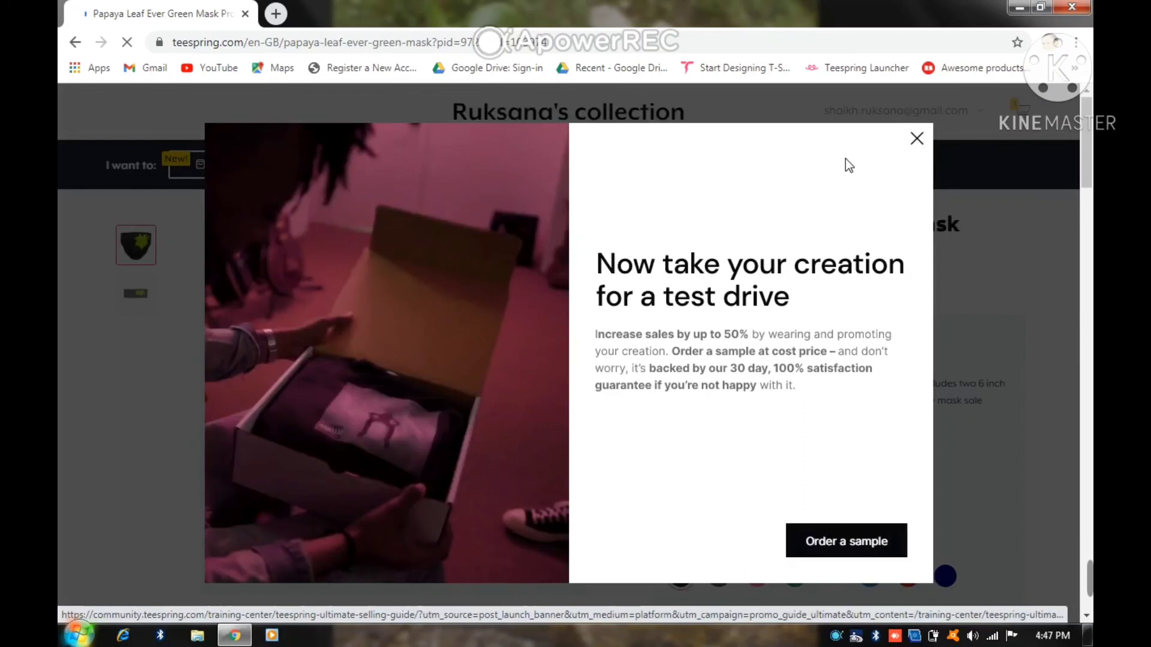
{"action": "left_click", "coordinate": [917, 139]}
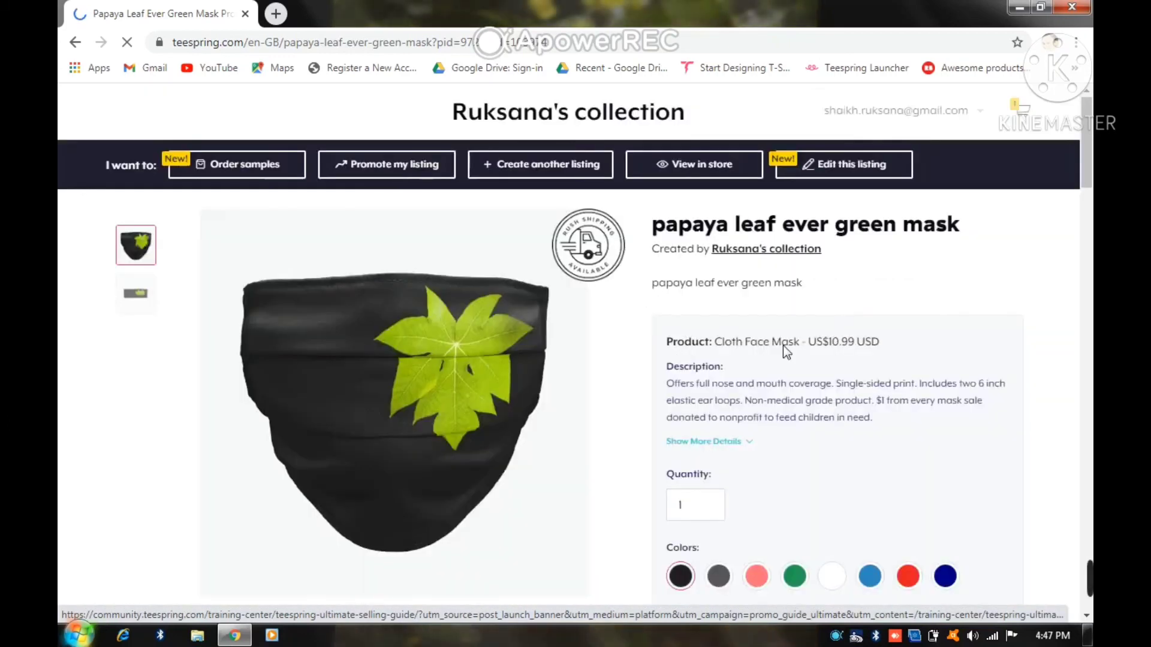